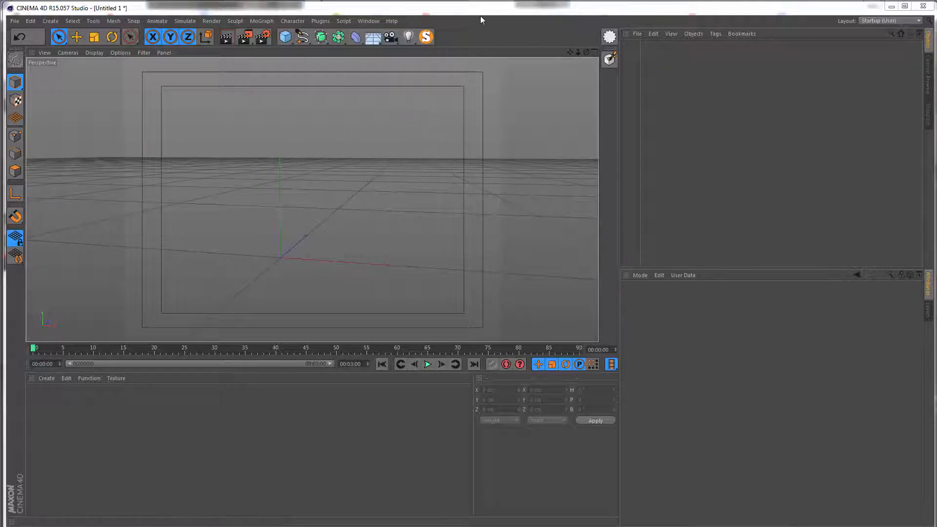
- Import vf logo trace.ai from the epic film logo folder at a scale of 1 centimeter with Connect Splines enabled
left_click(636, 33)
left_click(637, 45)
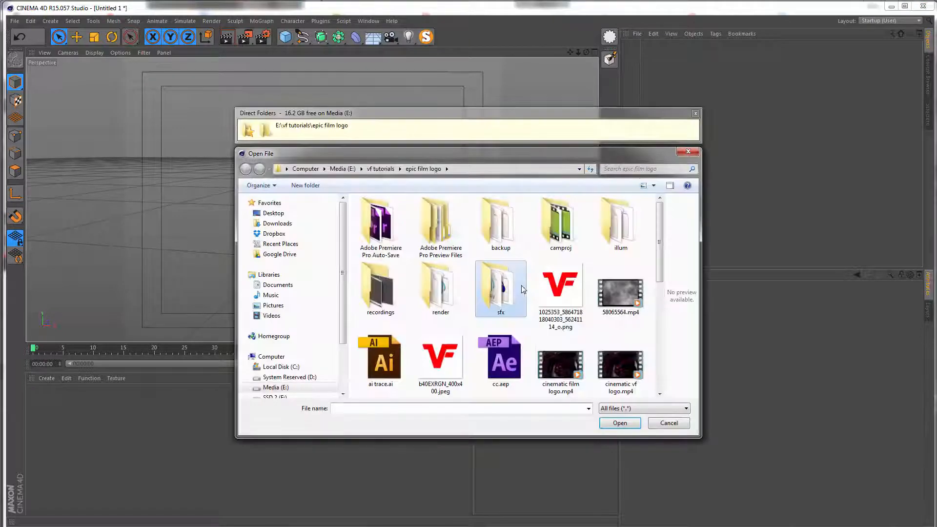
scroll(536, 317, "down", 5)
left_click(563, 371)
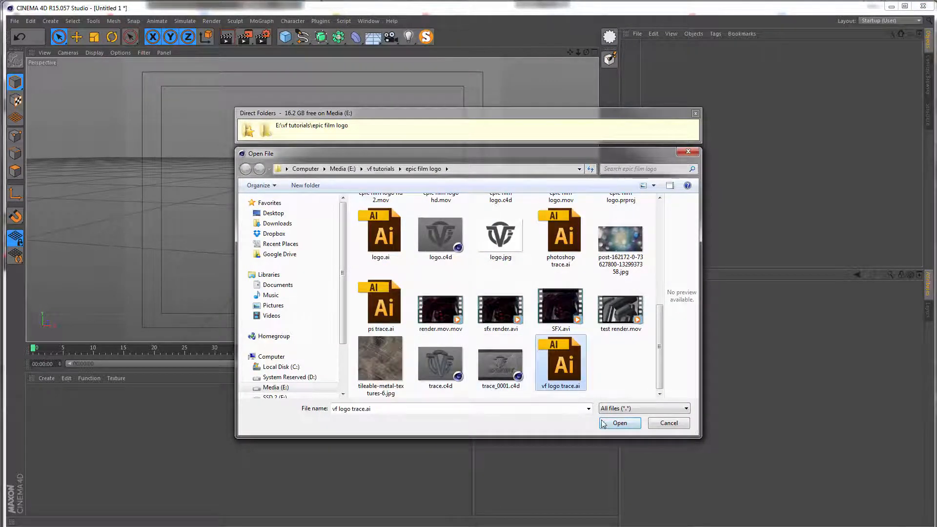
left_click(619, 423)
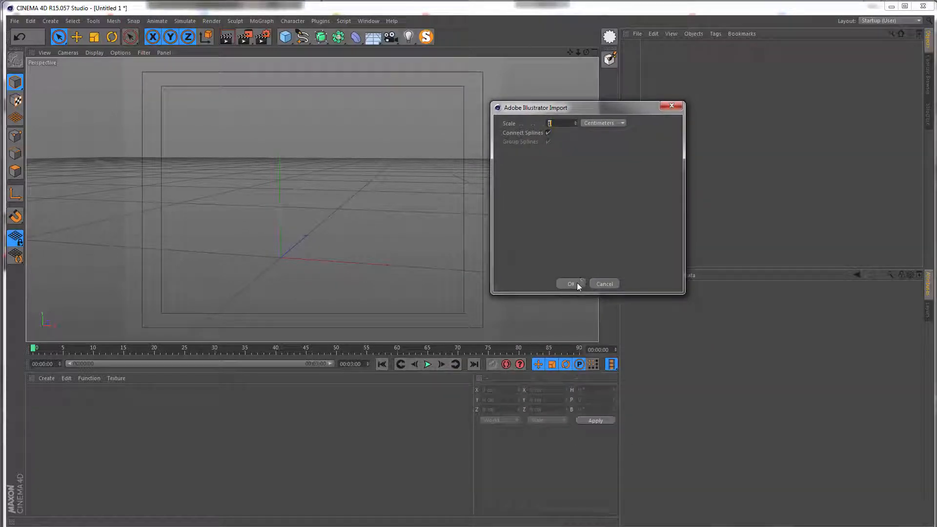
left_click(576, 285)
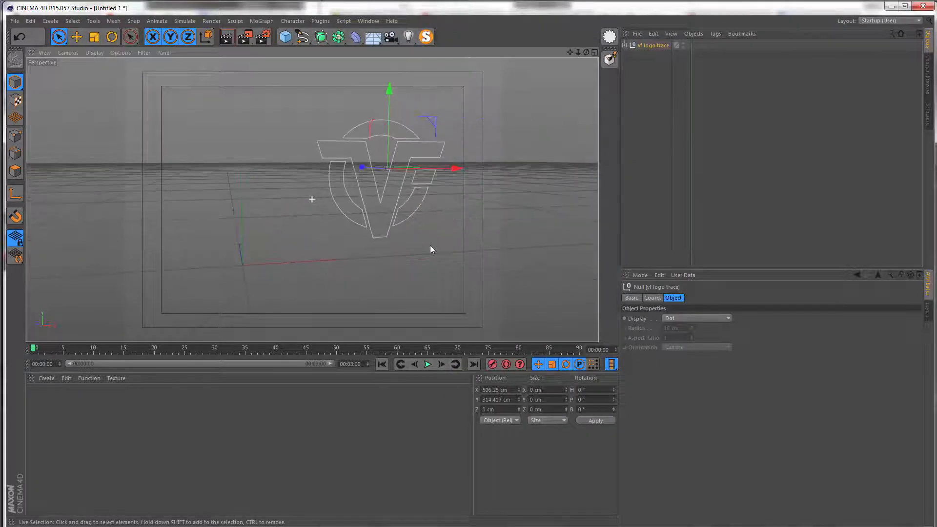
- In the Front view, take Path 1 through Path 5 out of the vf logo trace null
left_click_drag(430, 246, 477, 214, "alt")
left_click_drag(426, 266, 397, 283, "alt")
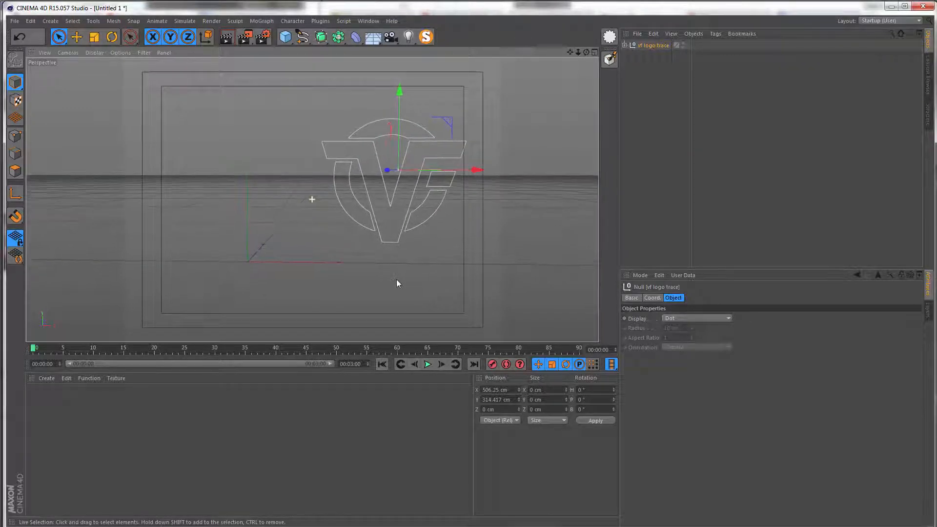
left_click(595, 52)
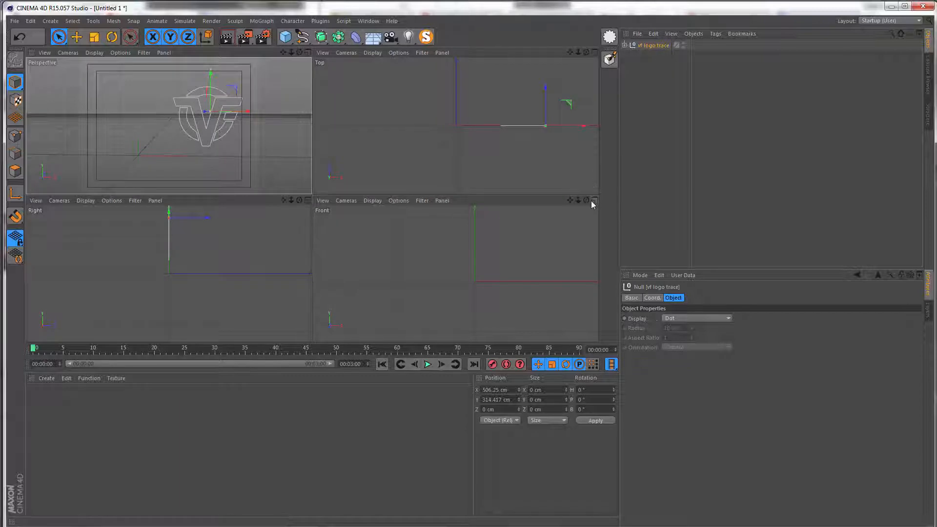
left_click(594, 200)
middle_click_drag(484, 179, 337, 249, "alt")
scroll(379, 234, "down", 1)
scroll(483, 178, "down", 4)
middle_click_drag(507, 176, 426, 191, "alt")
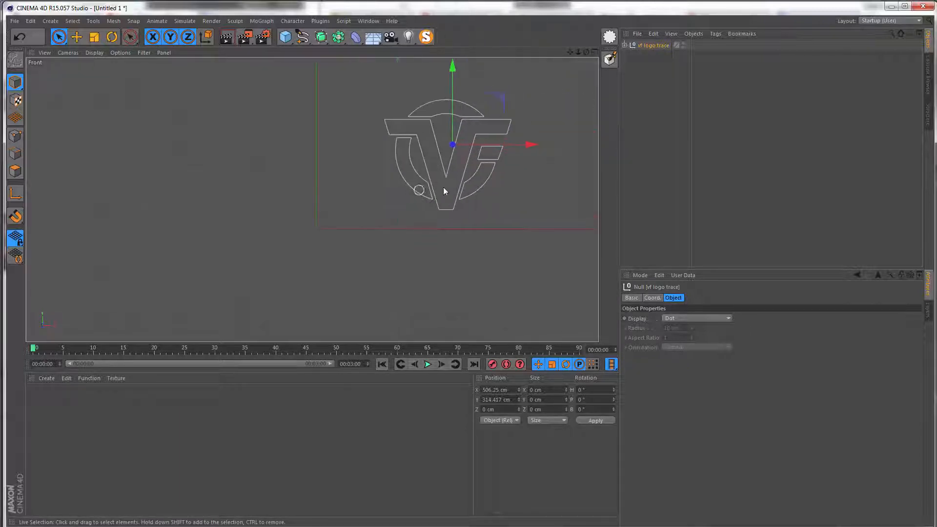
left_click(625, 45)
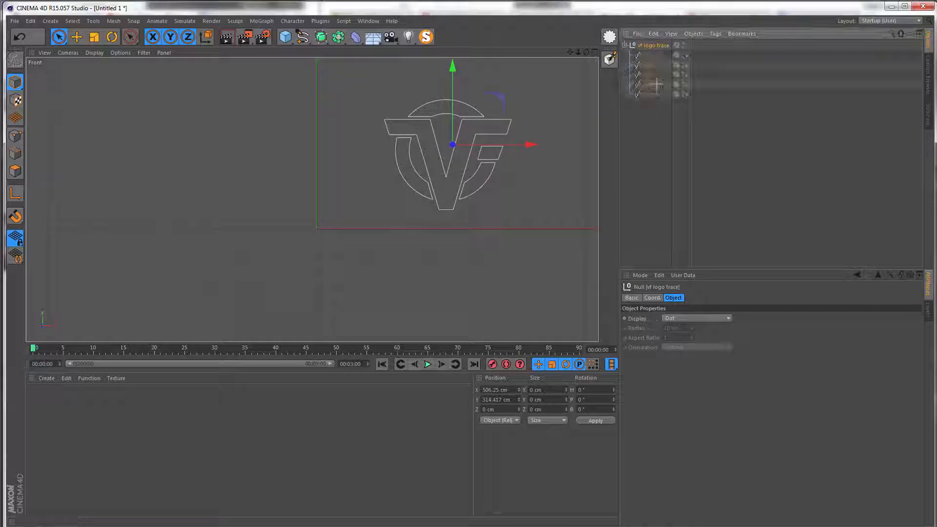
left_click_drag(657, 62, 648, 108)
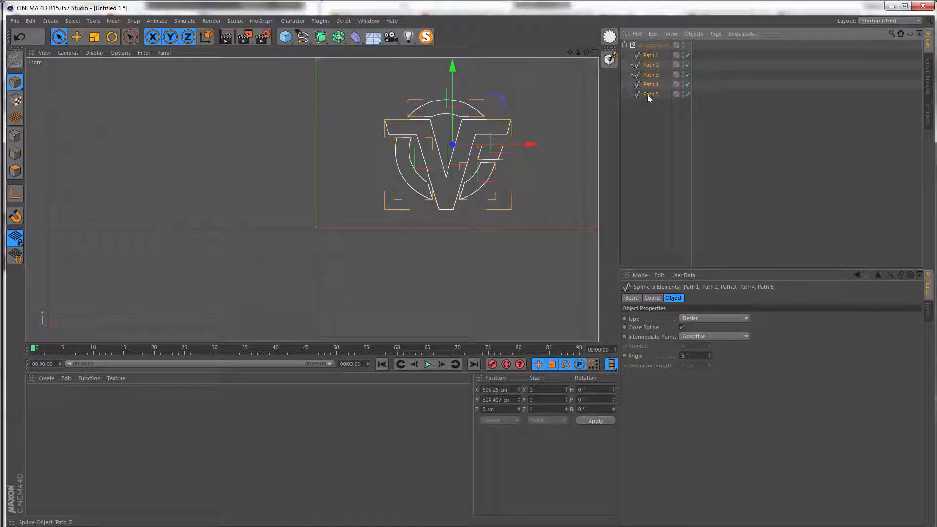
left_click_drag(650, 95, 648, 138)
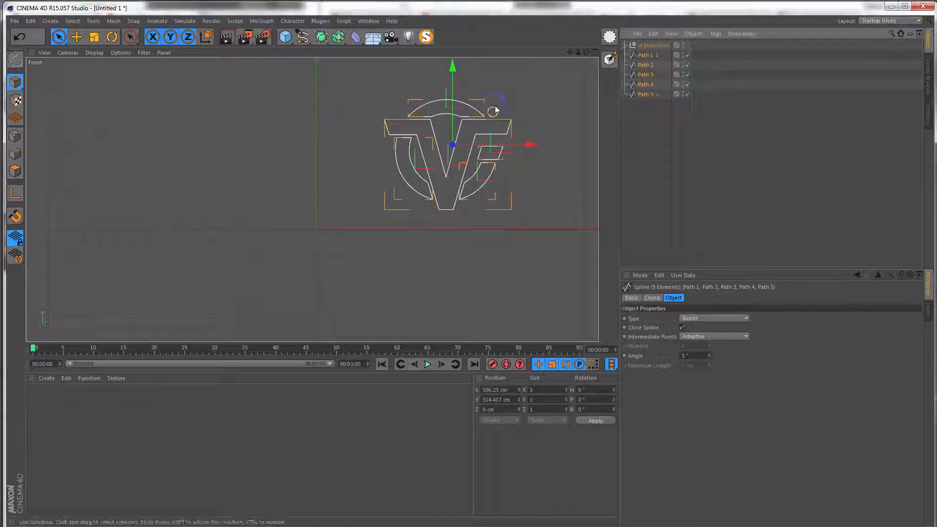
- Move the five selected paths together roughly onto the world origin, to about X 26 cm and Y 40 cm
mouse_move(501, 104)
left_mouse_down()
mouse_move(389, 144)
mouse_move(361, 178)
left_mouse_up()
scroll(341, 180, "up", 4)
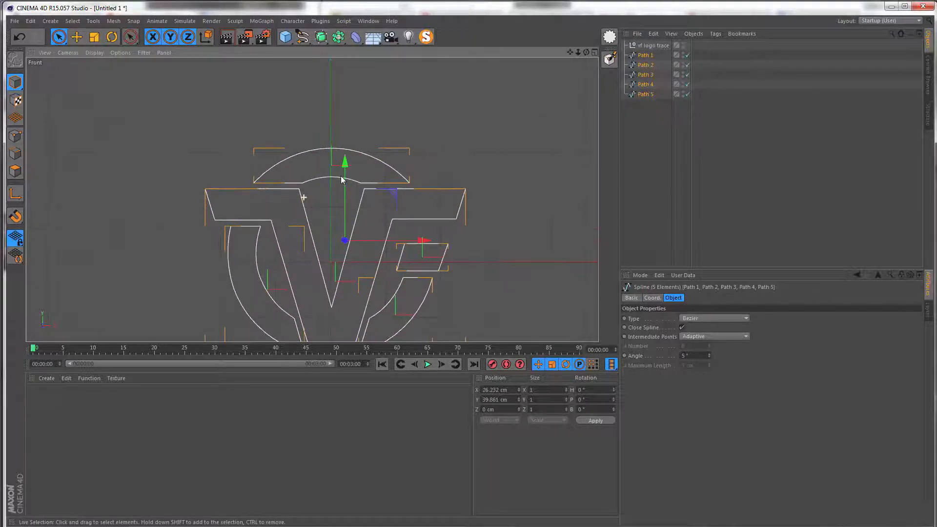
scroll(344, 204, "up", 2)
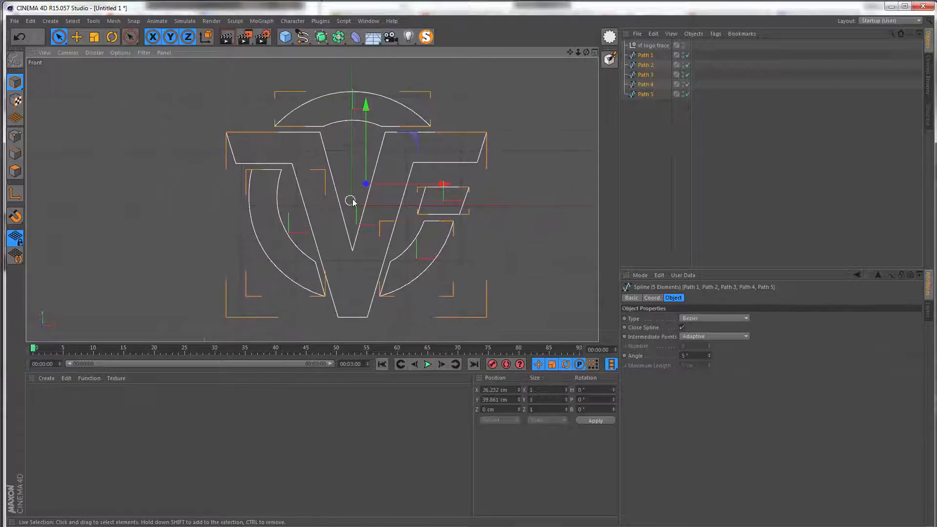
- Fine-tune the centering of the five paths on the world axes, to about X 24.4 cm and Y 38.1 cm
scroll(361, 219, "up", 4)
scroll(365, 239, "up", 1)
scroll(404, 169, "up", 4)
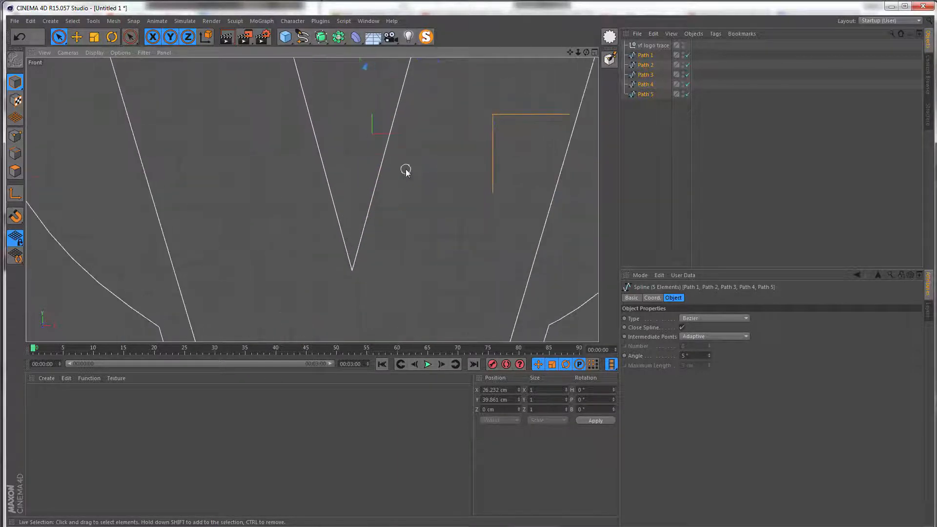
scroll(311, 201, "down", 3)
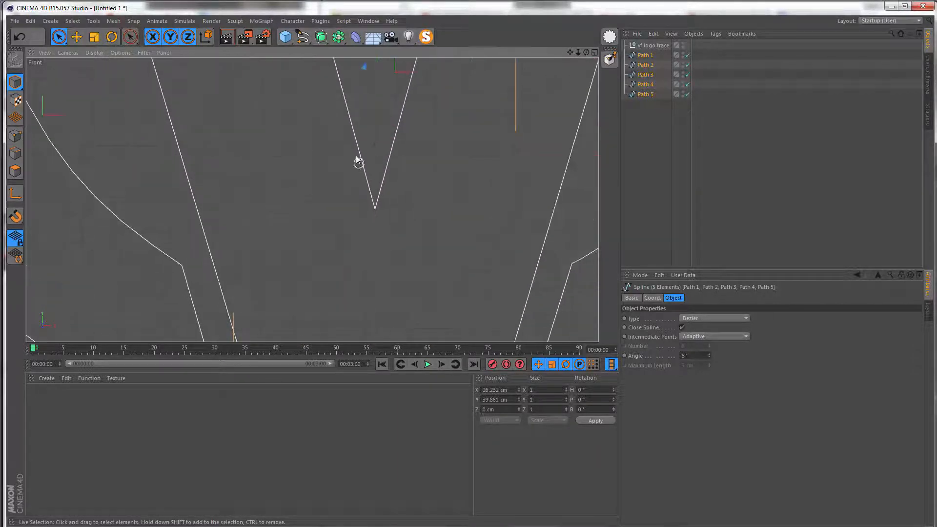
middle_click_drag(411, 128, 416, 180, "alt")
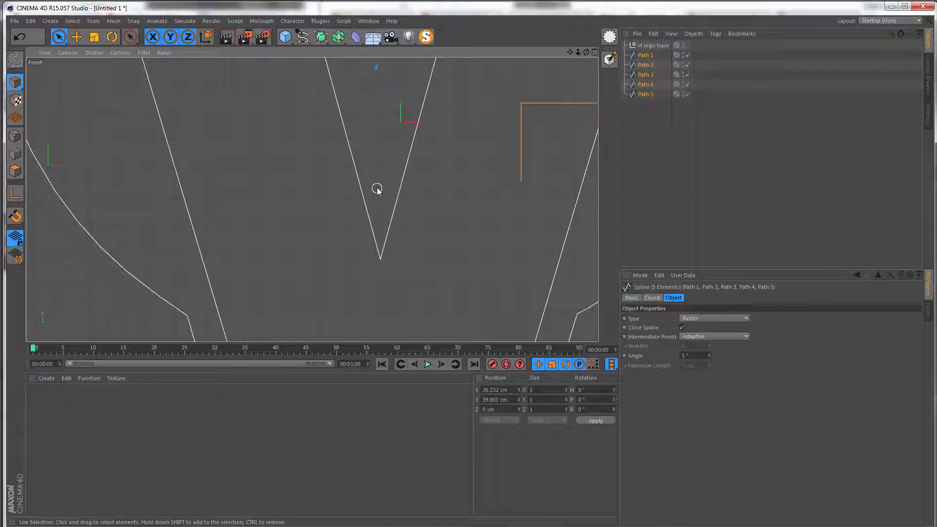
middle_click_drag(439, 112, 447, 173, "alt")
scroll(435, 116, "down", 3)
middle_click_drag(427, 141, 407, 204, "alt")
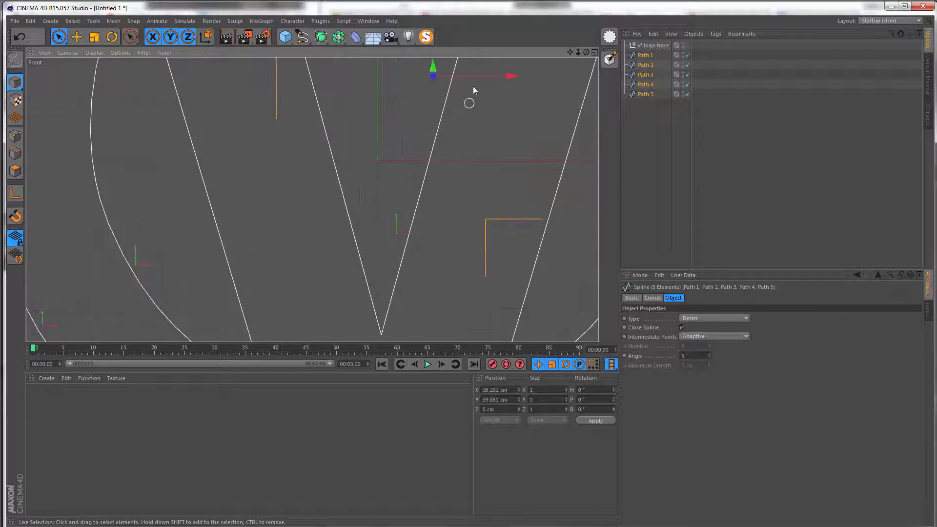
left_click_drag(475, 77, 470, 77)
scroll(382, 147, "down", 6)
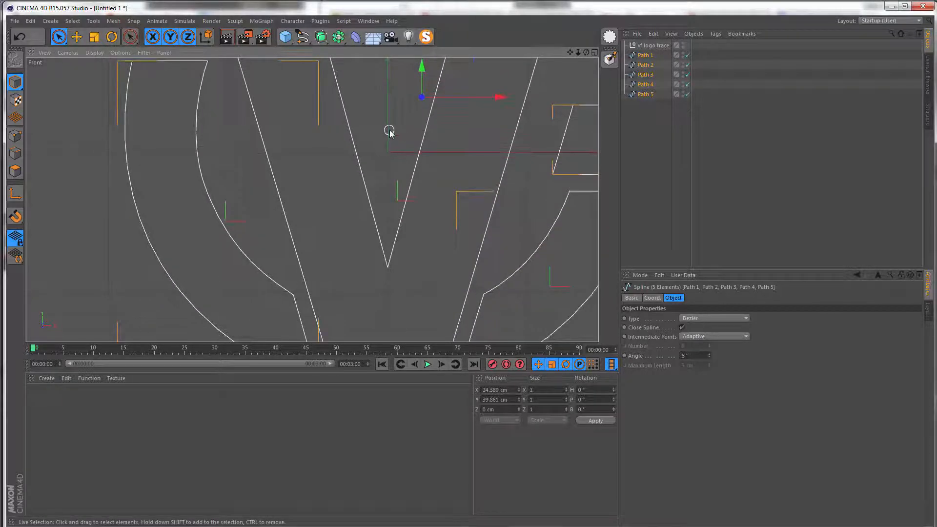
middle_click_drag(371, 150, 373, 180, "alt")
scroll(377, 190, "down", 2)
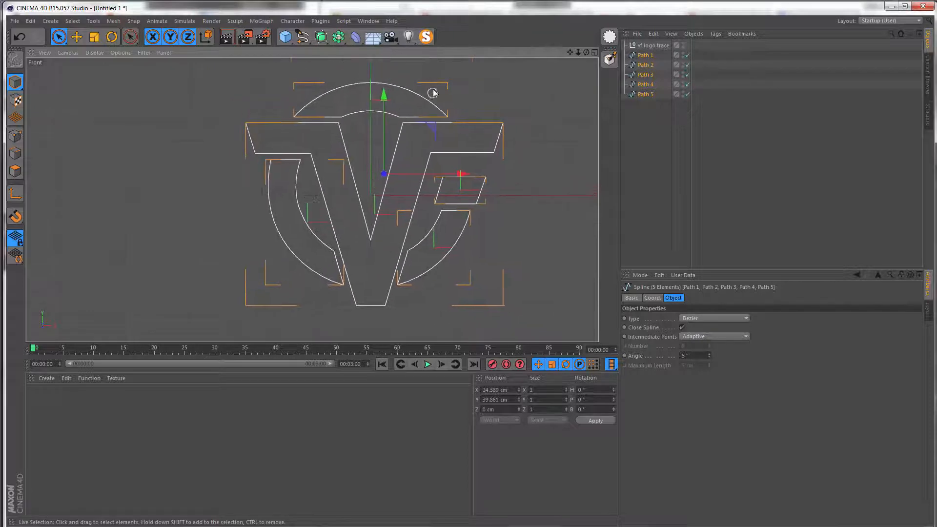
left_click_drag(385, 95, 386, 111)
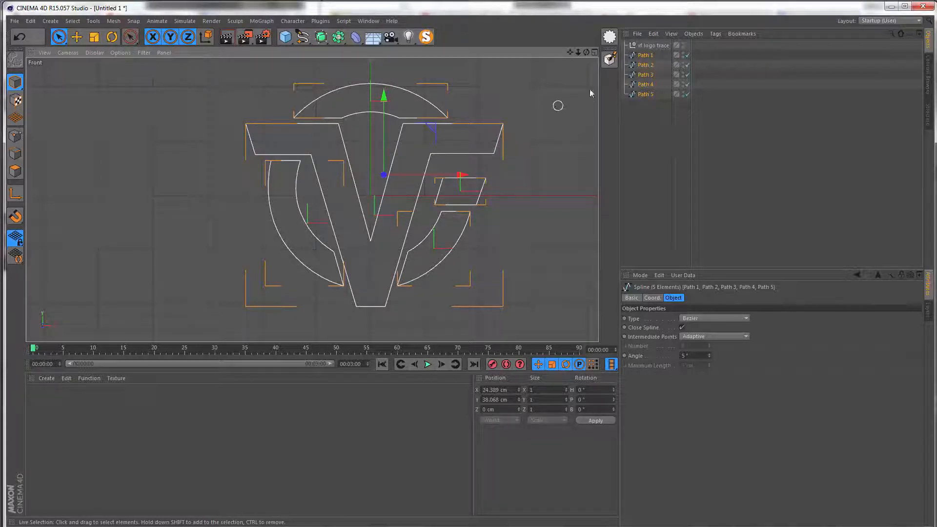
- Return to the Perspective view and delete the empty vf logo trace null
left_click(593, 53)
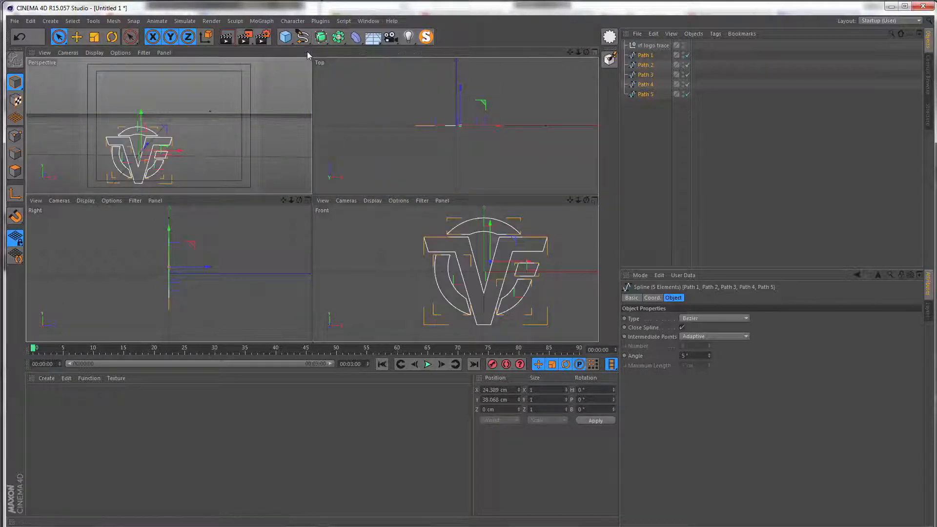
left_click(307, 51)
middle_click_drag(248, 258, 302, 218, "alt")
mouse_move(302, 218)
left_mouse_down("alt")
mouse_move(210, 231)
mouse_move(308, 227)
left_mouse_up("alt")
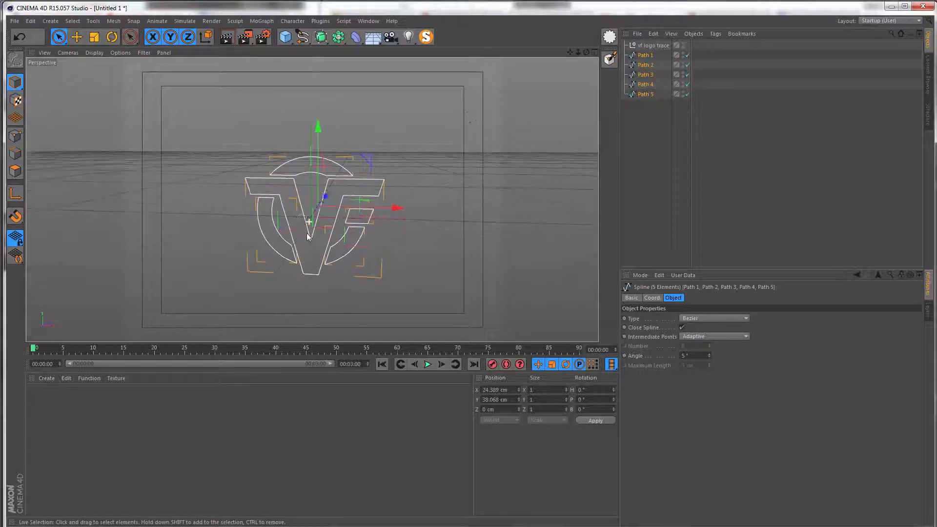
right_click_drag(319, 205, 387, 159, "alt")
left_click(648, 46)
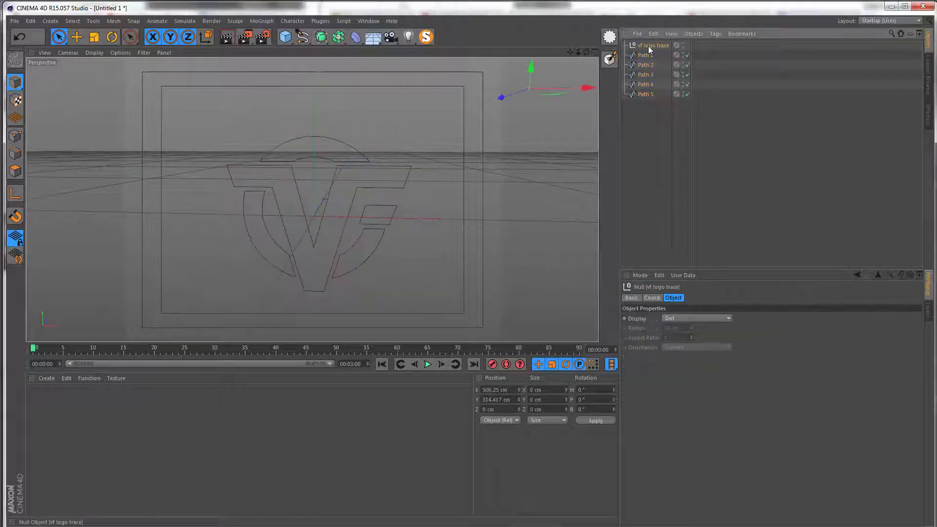
key("Delete")
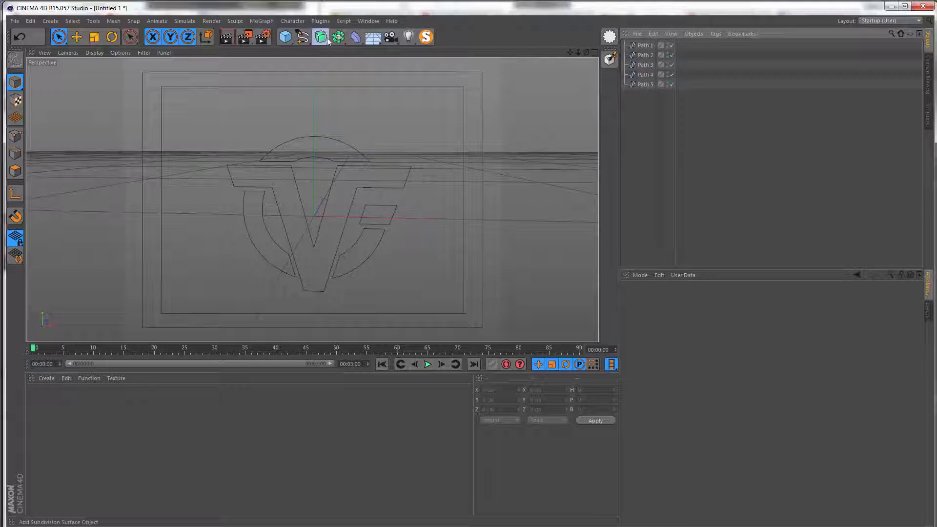
- Add an Extrude object, nest all five paths in it and enable Hierarchical so every logo part is extruded
left_click_drag(327, 37, 429, 45)
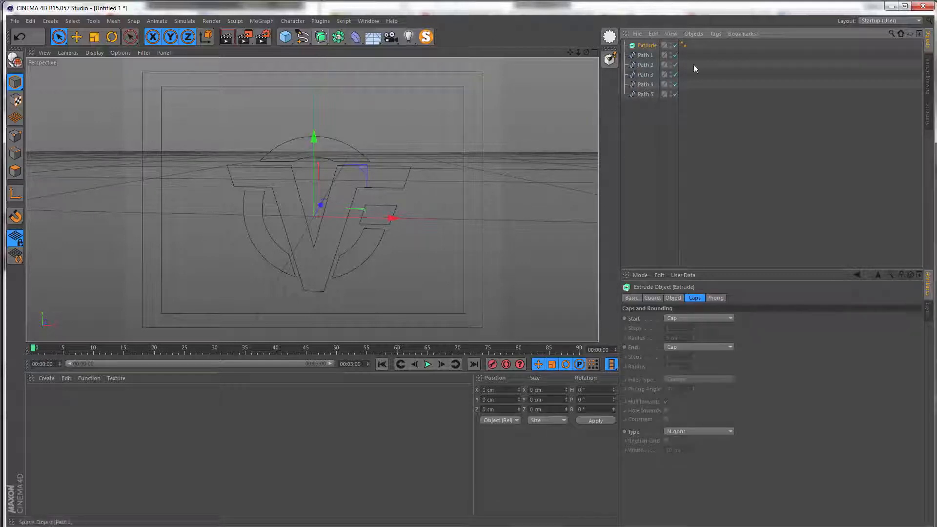
left_click_drag(636, 103, 647, 45)
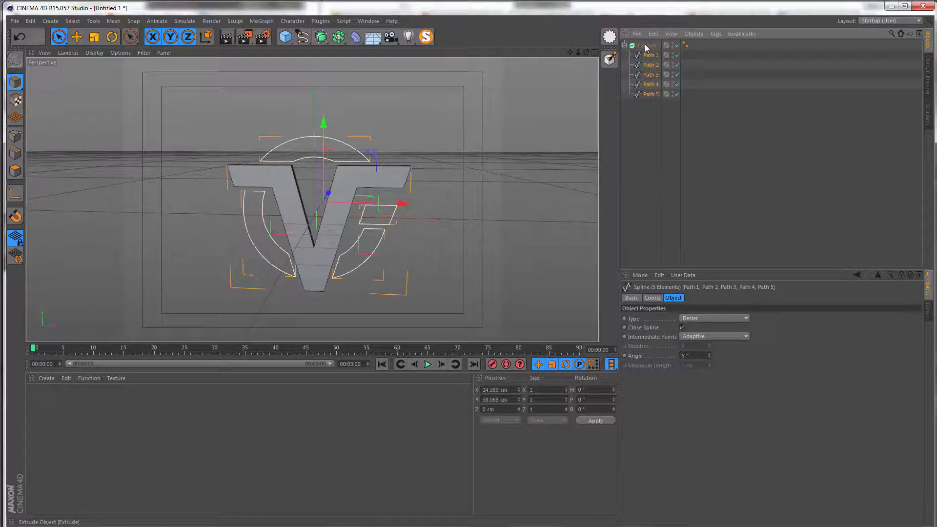
left_click(647, 46)
left_click_drag(300, 225, 240, 219, "alt")
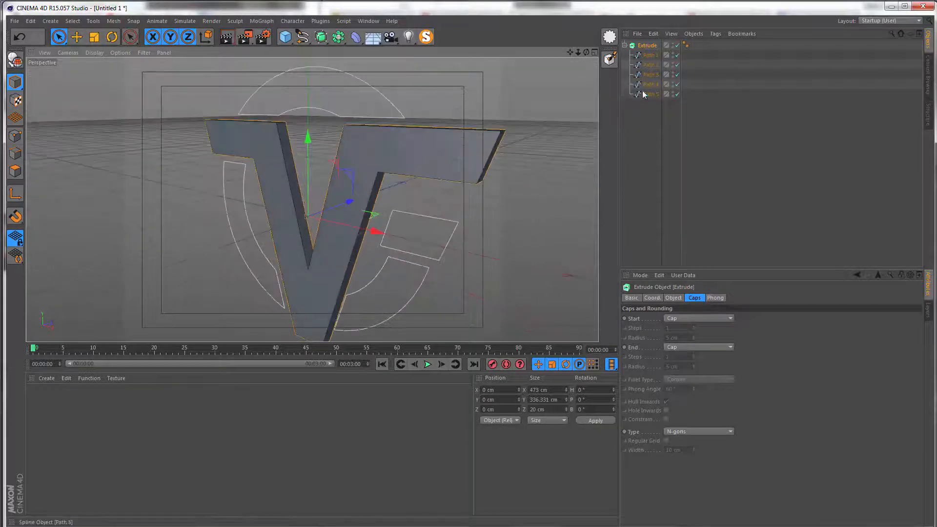
left_click(672, 297)
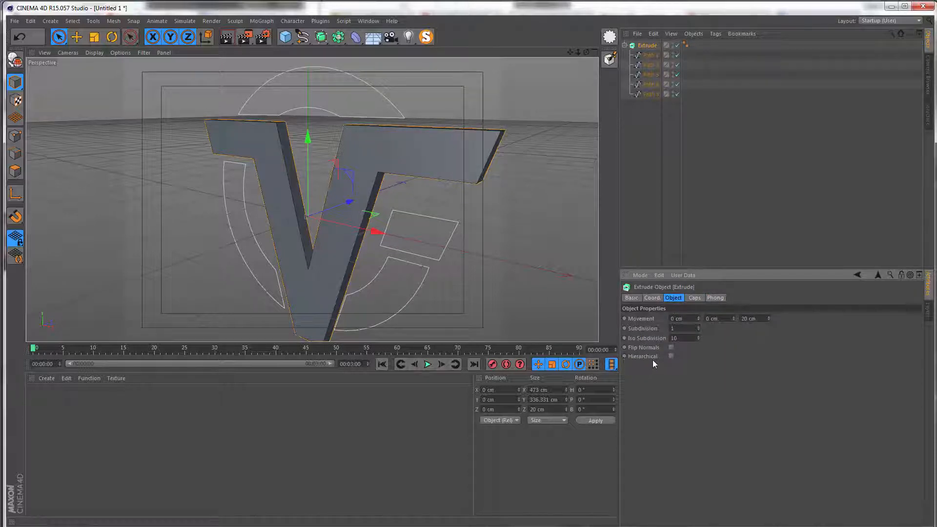
left_click(671, 356)
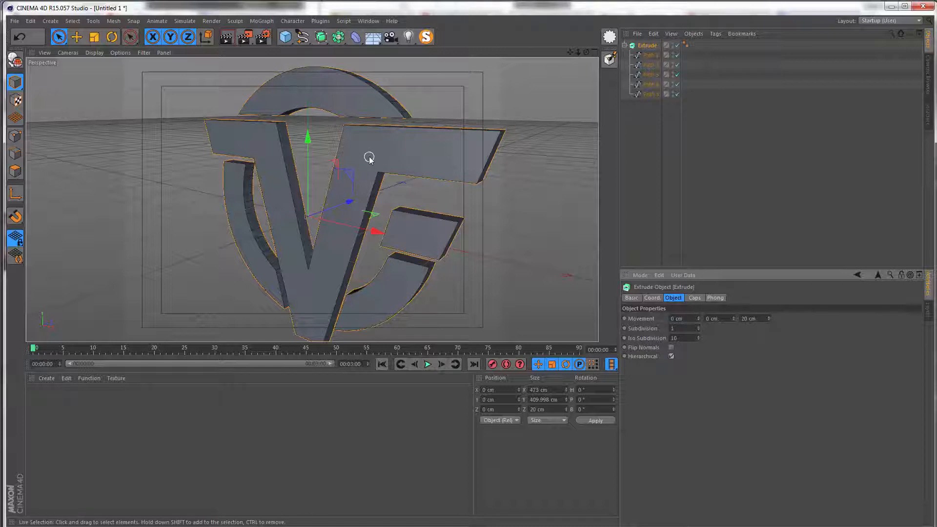
- Scale the extruded logo down uniformly to a height of about 200 cm
key("t")
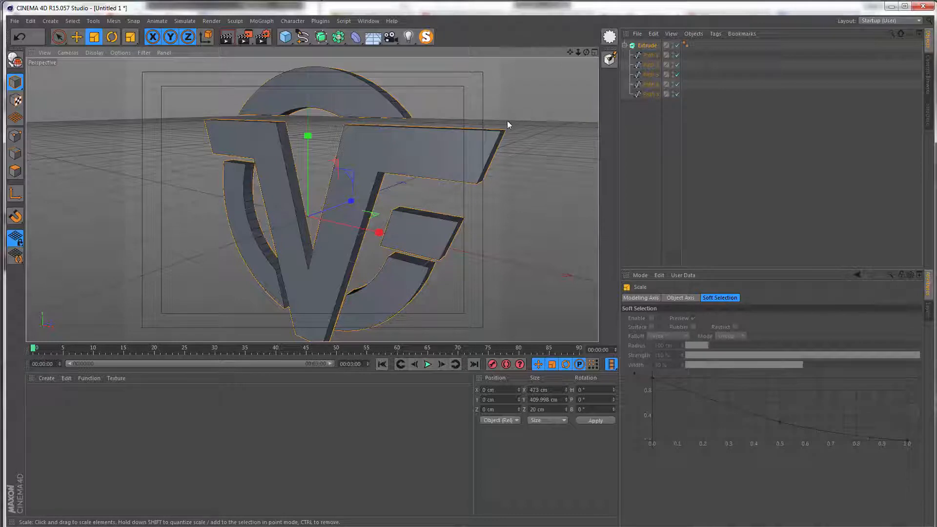
left_click_drag(507, 122, 375, 195)
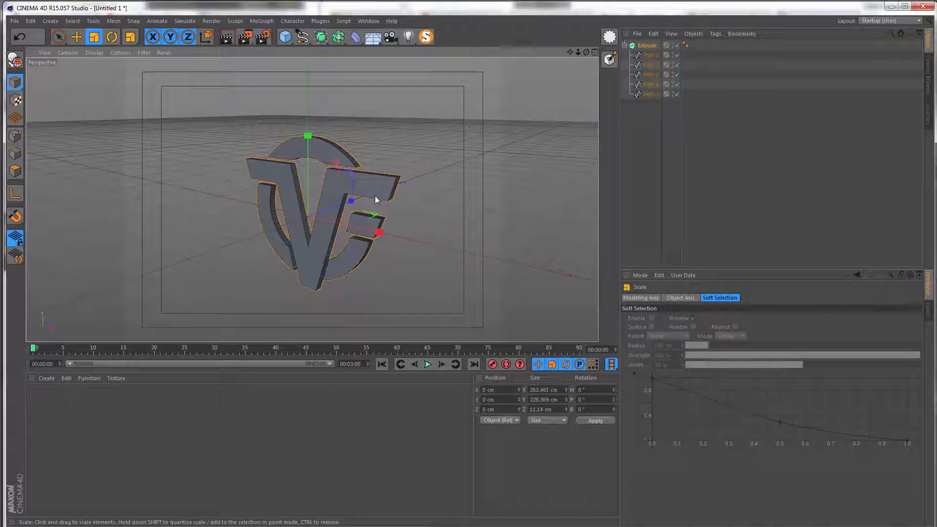
left_click(551, 399)
left_click_drag(420, 160, 389, 187)
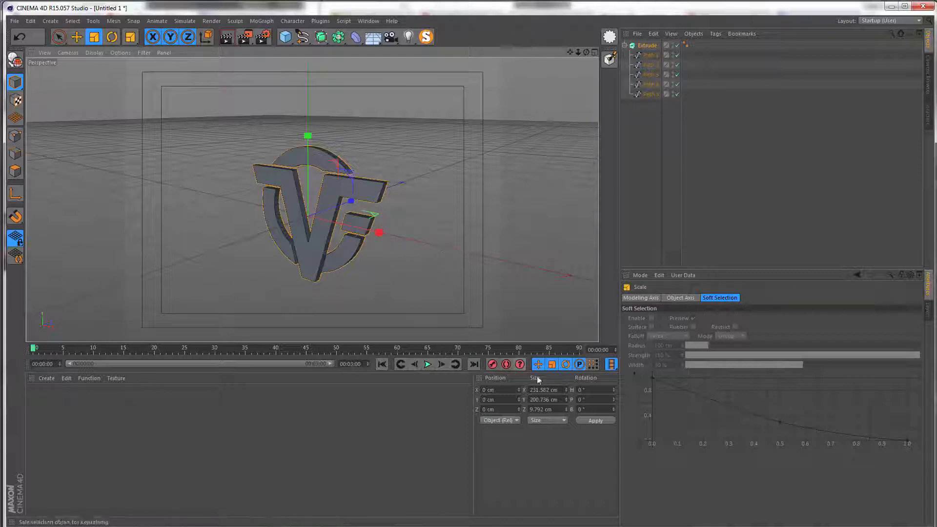
left_click(543, 399)
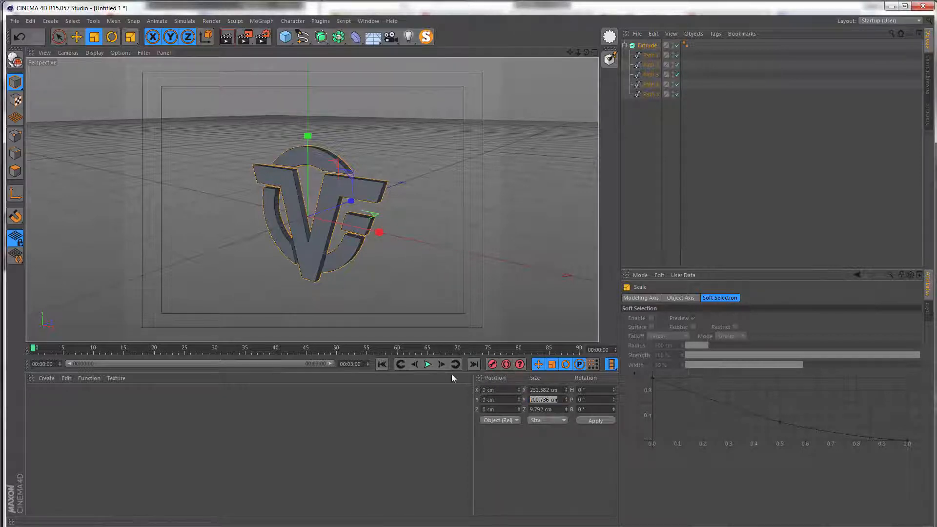
scroll(264, 212, "up", 5)
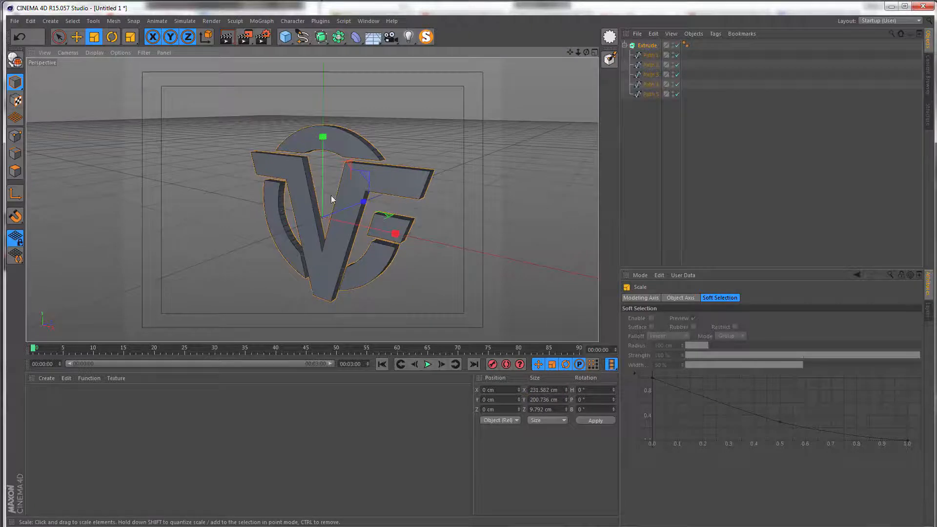
left_click_drag(331, 199, 463, 234, "alt")
right_click_drag(356, 205, 378, 191, "alt")
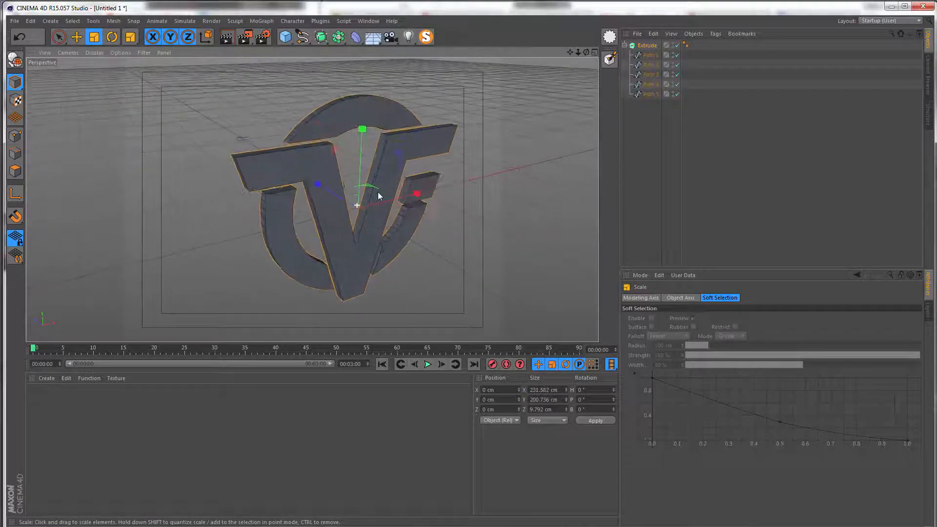
left_click_drag(377, 196, 378, 134, "alt")
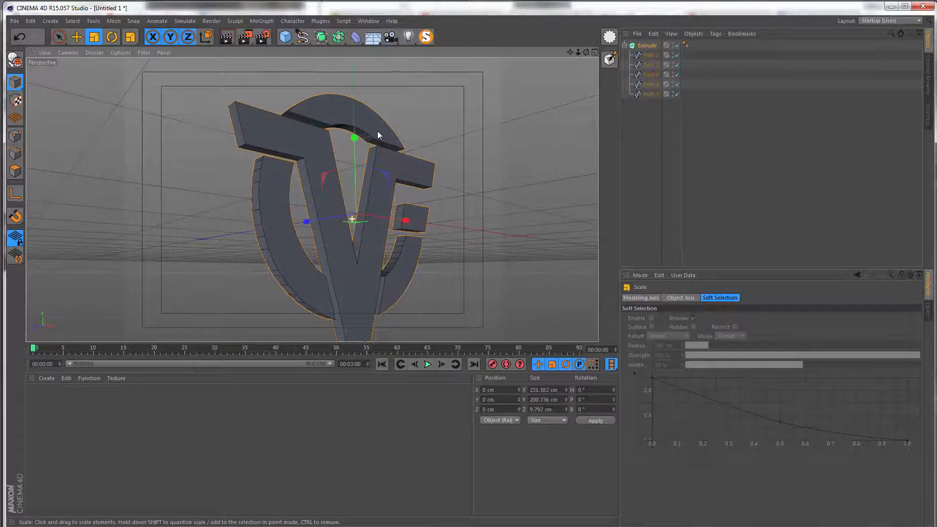
- Set the Extrude object's Z movement to 20 cm to deepen the logo
left_click_drag(558, 400, 395, 372)
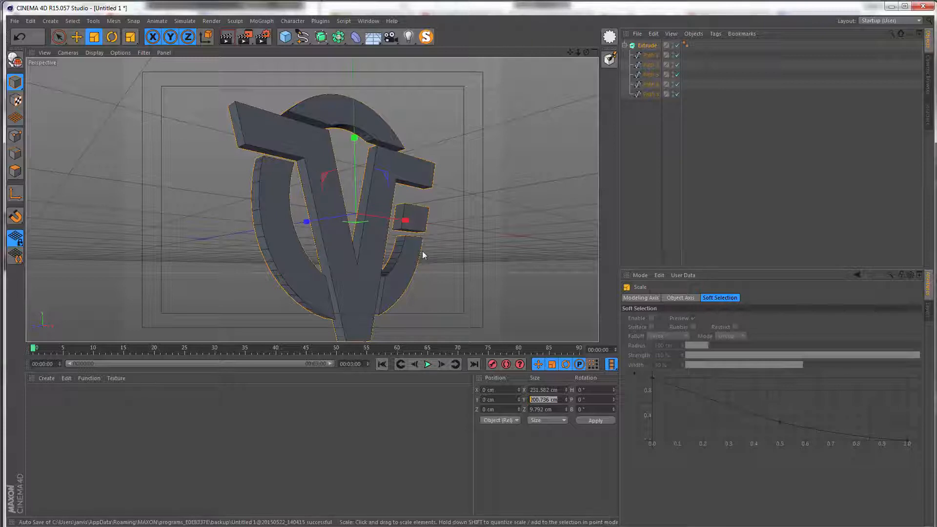
left_click(647, 45)
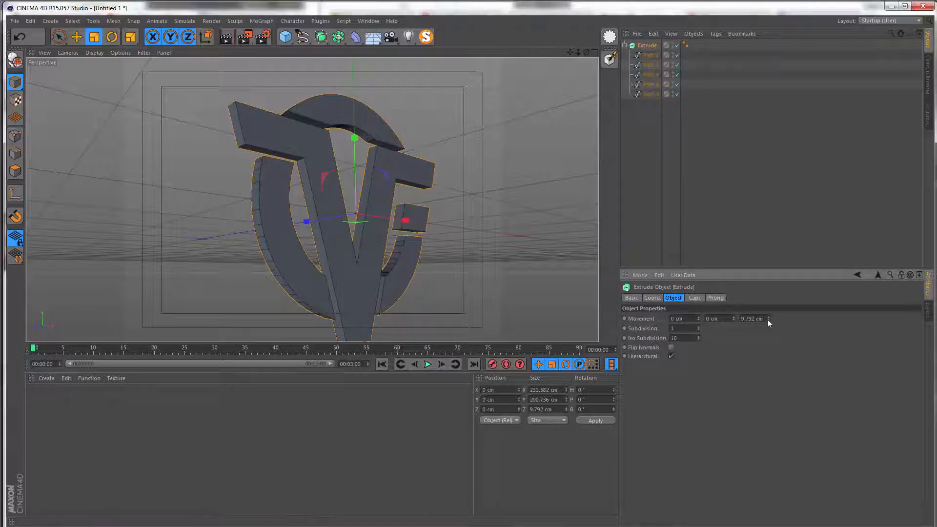
mouse_move(767, 319)
left_mouse_down()
mouse_move(809, 319)
mouse_move(768, 321)
left_mouse_up()
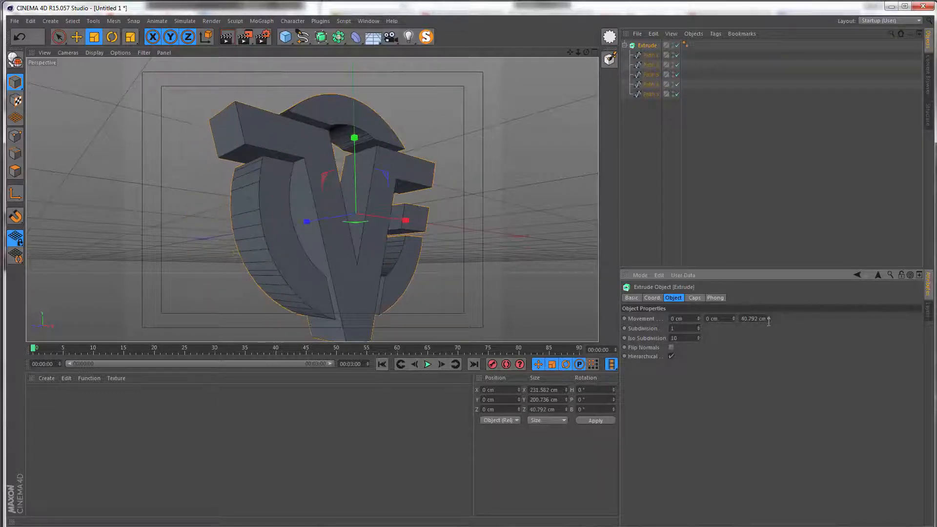
double_click(768, 319)
type("20")
key("Return")
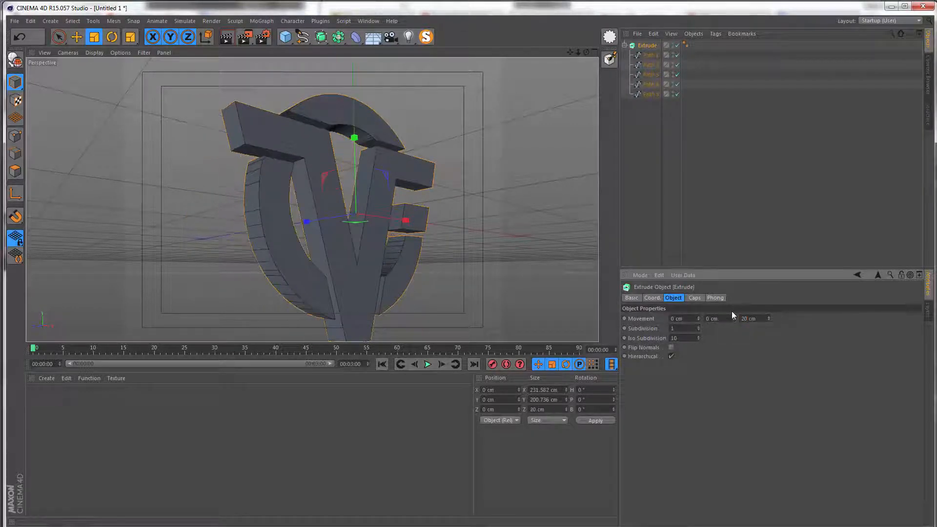
- Try an extrusion subdivision of 2, inspect the logo's side faces and undo the change
left_click(698, 326)
left_click_drag(366, 264, 410, 231, "alt")
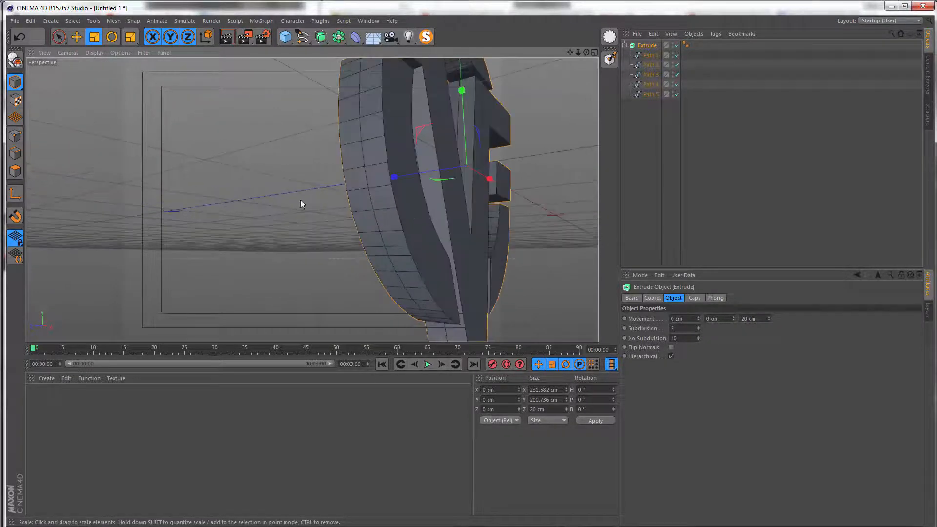
key("ctrl+z")
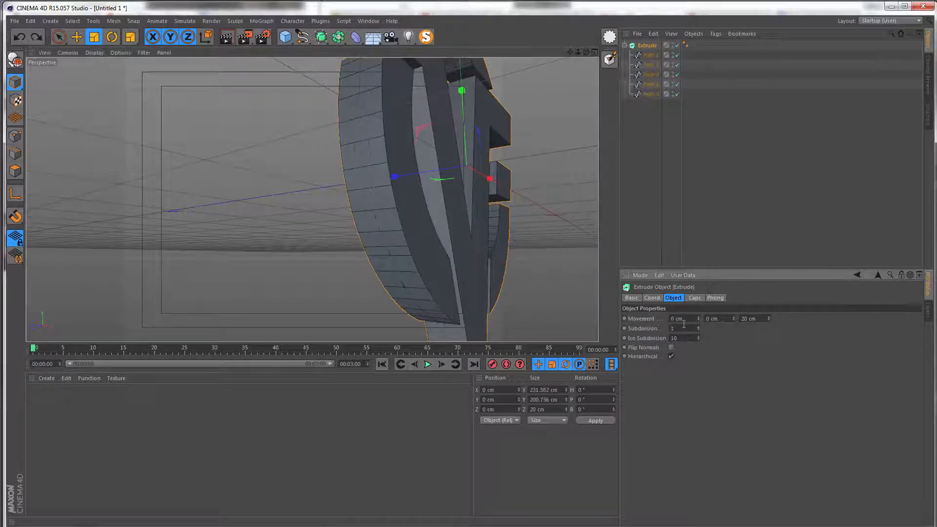
- Change both the start and end caps of the Extrude object to Fillet Cap
left_click(694, 297)
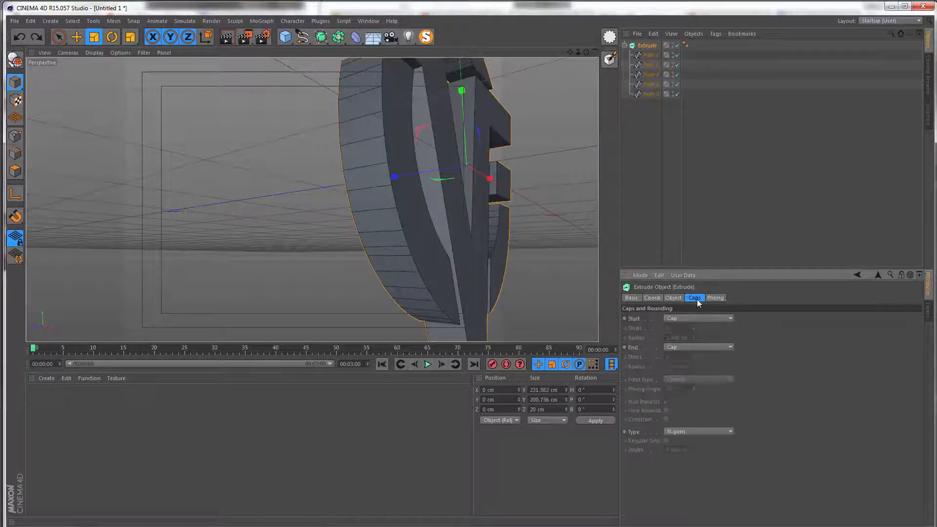
left_click_drag(430, 166, 375, 204, "alt")
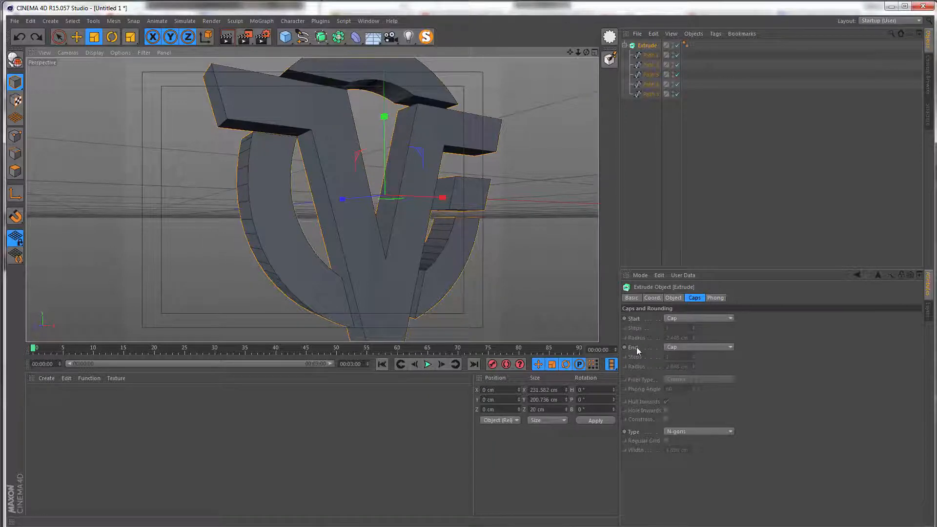
left_click_drag(303, 226, 327, 214, "alt")
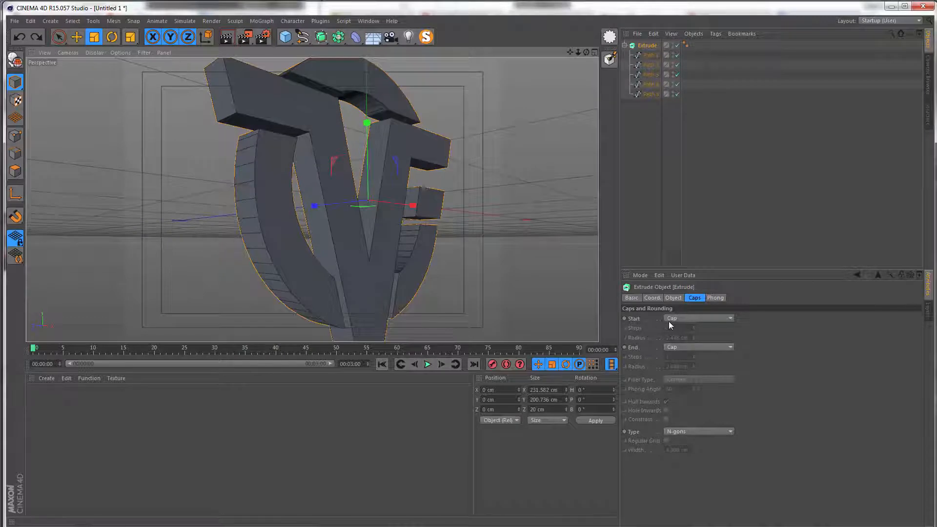
left_click(669, 320)
left_click(680, 358)
left_click(680, 348)
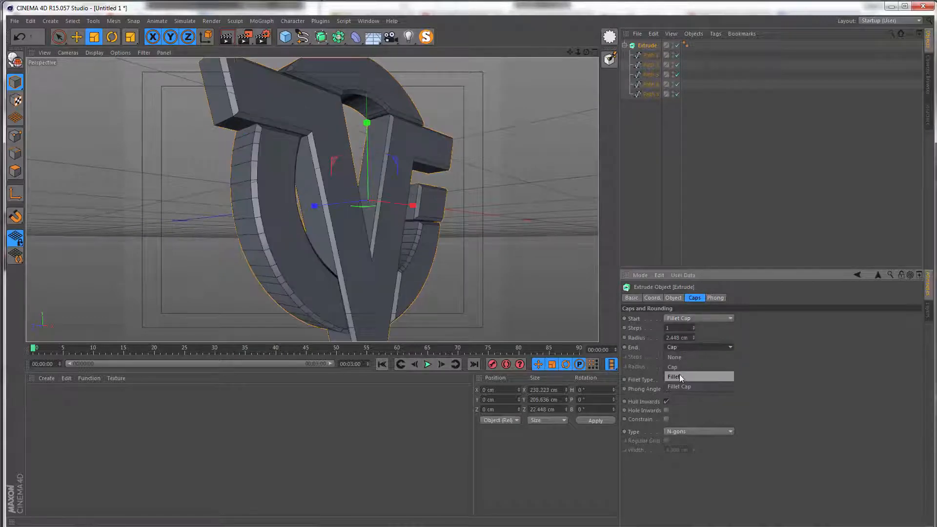
left_click(680, 386)
- Set the start and end fillet radius to 1 cm each
double_click(675, 337)
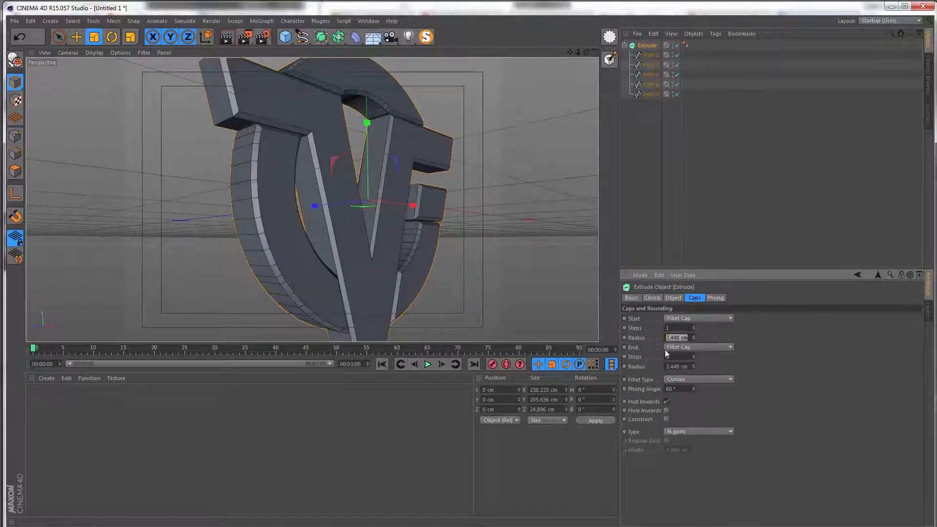
type("1")
double_click(688, 366)
type("1")
key("Return")
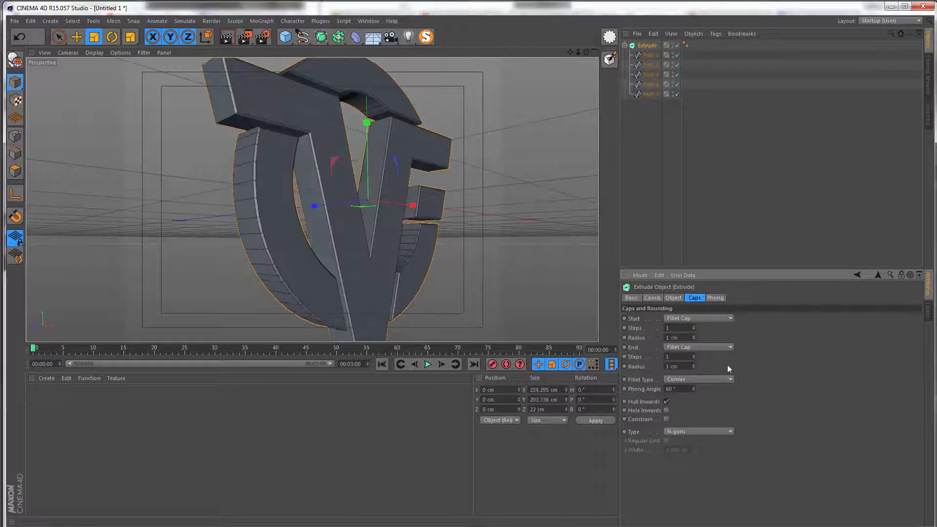
- Set the start and end fillet steps to 5 each, checking the bevel on the logo's edges up close
right_click_drag(259, 199, 300, 146, "alt")
left_click_drag(266, 207, 280, 167, "alt")
right_click_drag(280, 166, 305, 186, "alt")
left_click_drag(304, 186, 311, 155, "alt")
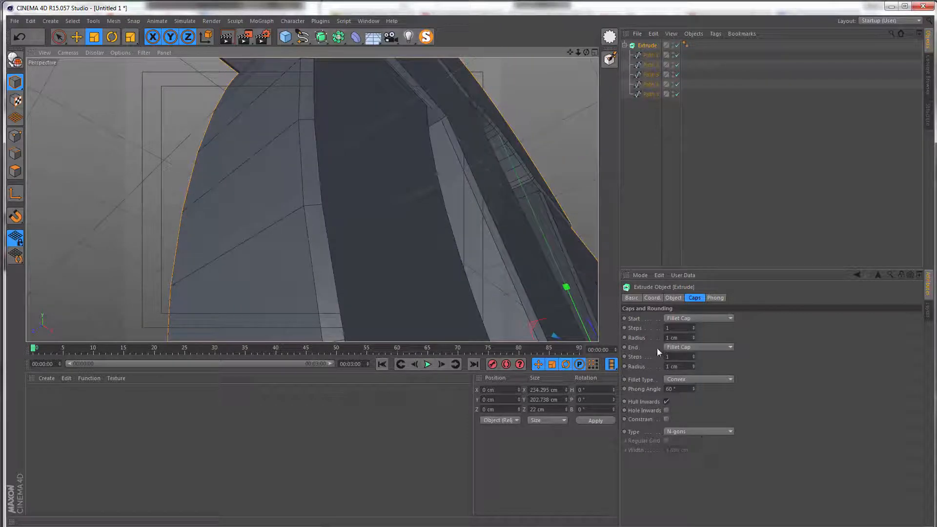
double_click(677, 357)
type("5")
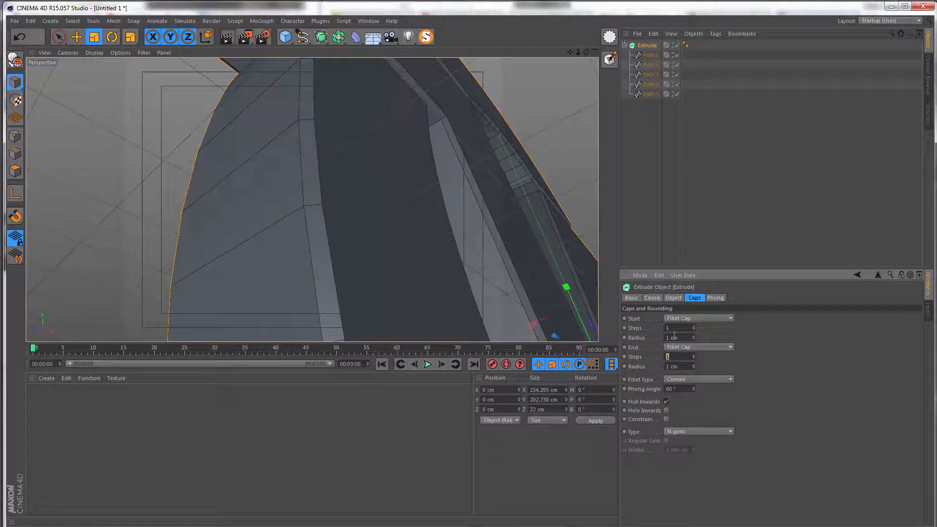
key("Return")
mouse_move(309, 182)
left_mouse_down("alt")
mouse_move(295, 127)
mouse_move(304, 194)
mouse_move(364, 235)
mouse_move(313, 176)
left_mouse_up("alt")
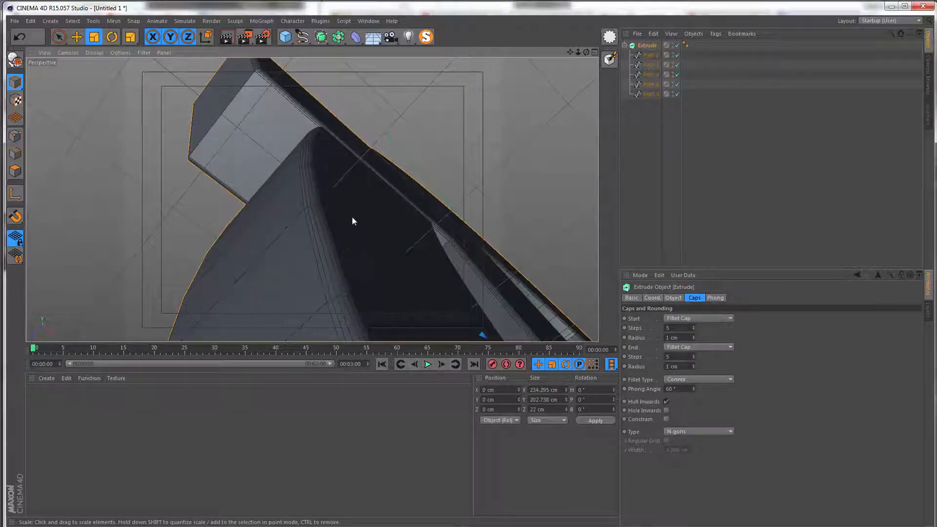
- Raise the start fillet steps to 10 for a smoother front bevel
left_click_drag(300, 212, 391, 213, "alt")
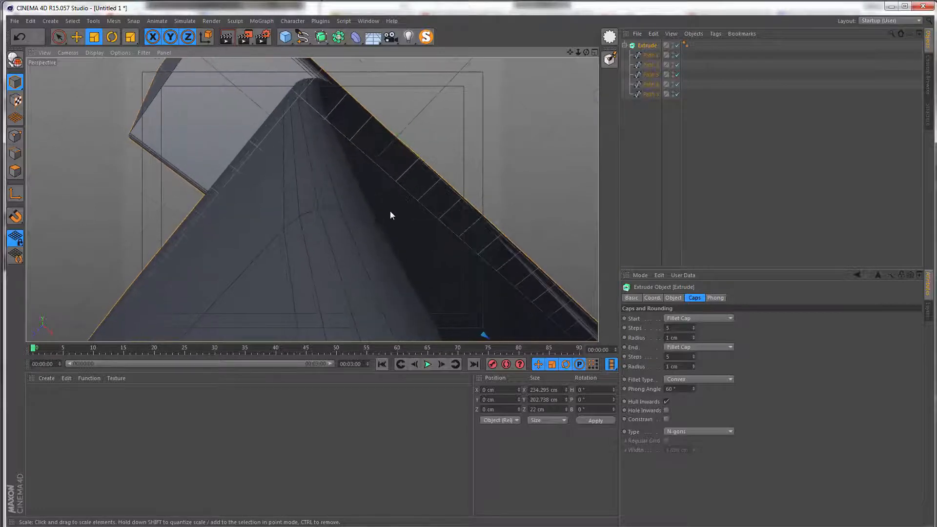
double_click(667, 357)
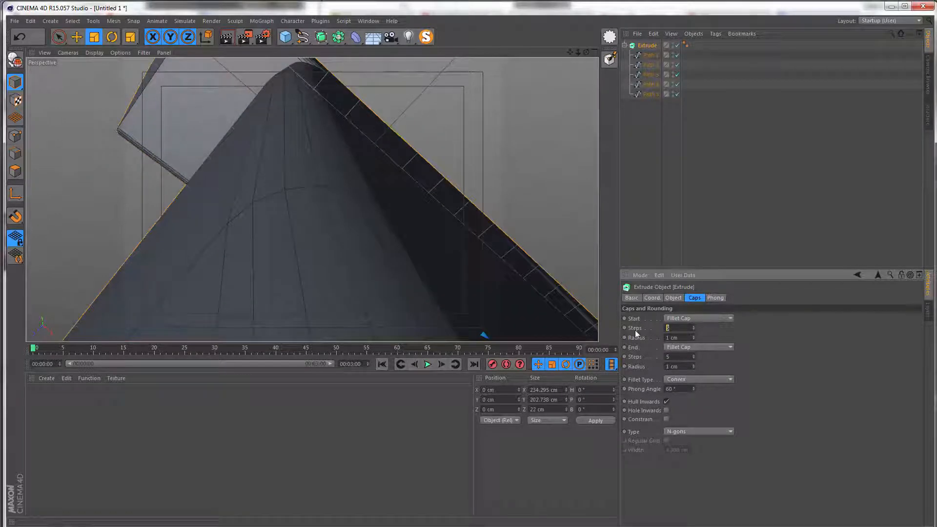
type("10")
key("Return")
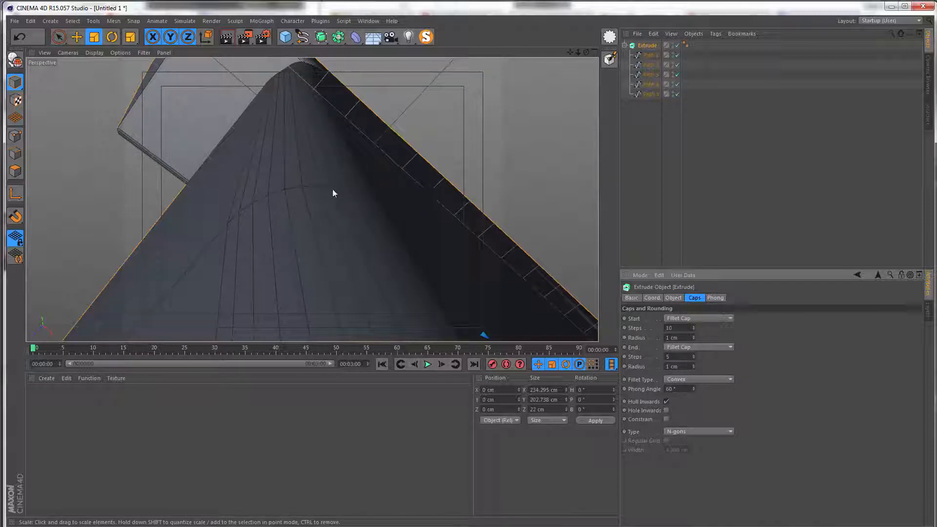
- Temporarily enable Constrain to compare its effect on the whole logo's outline, and disable it again
left_click_drag(328, 188, 382, 241, "alt")
scroll(388, 237, "down", 6)
middle_click_drag(395, 232, 312, 199, "alt")
mouse_move(312, 200)
left_mouse_down("alt")
mouse_move(277, 188)
mouse_move(300, 162)
mouse_move(296, 180)
mouse_move(320, 195)
left_mouse_up("alt")
scroll(296, 179, "down", 3)
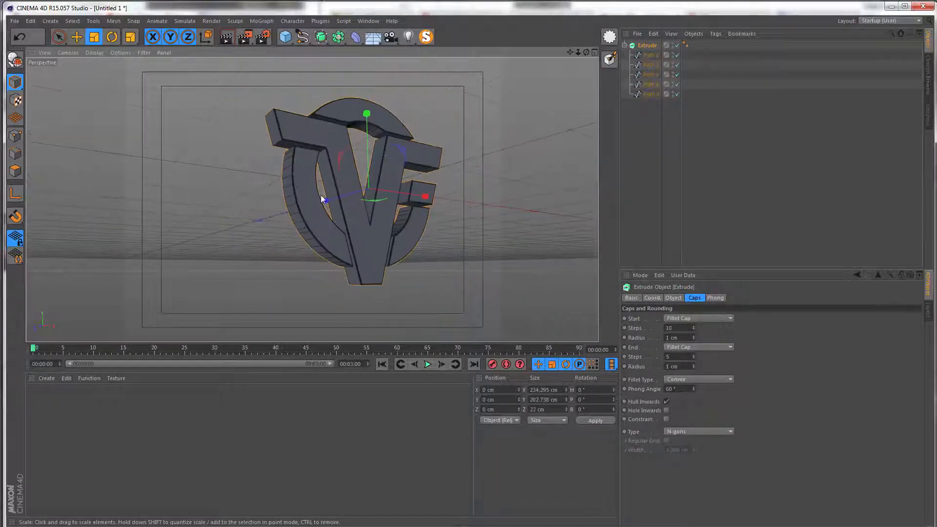
left_click(666, 419)
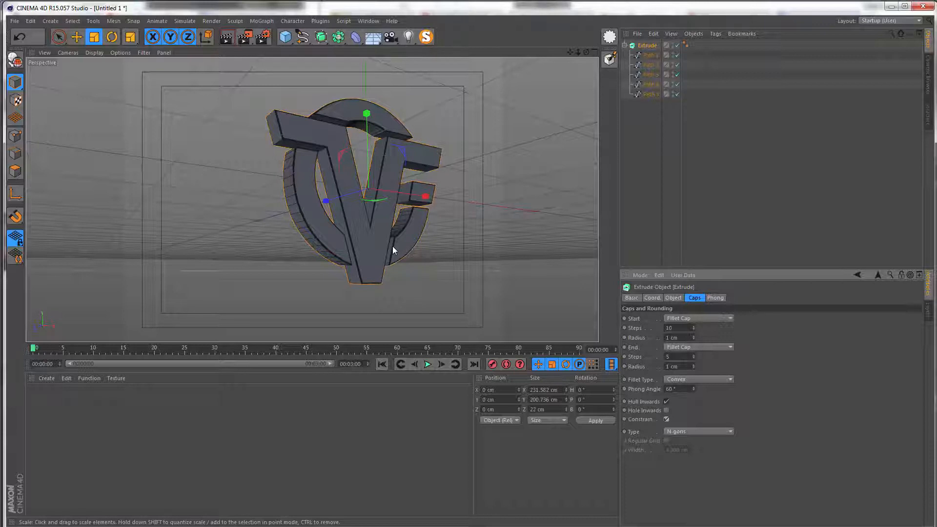
scroll(389, 238, "up", 5)
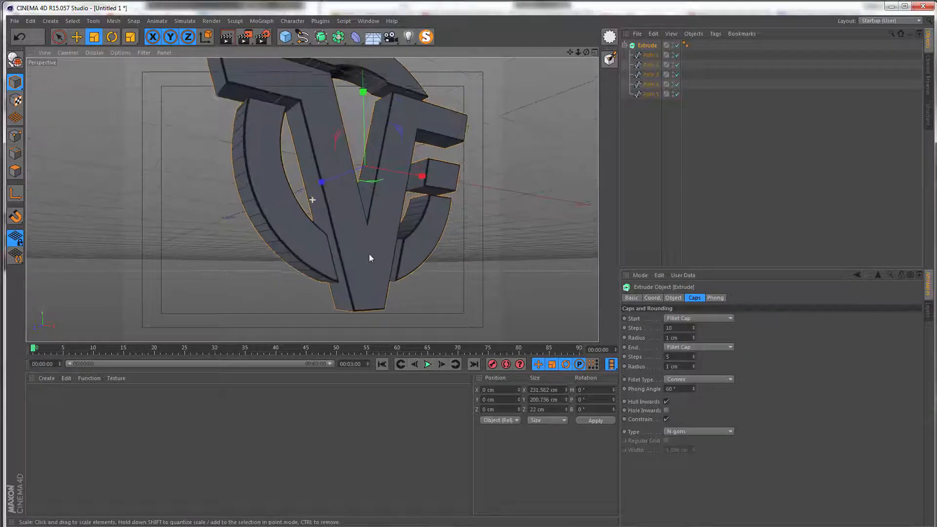
scroll(369, 261, "down", 3)
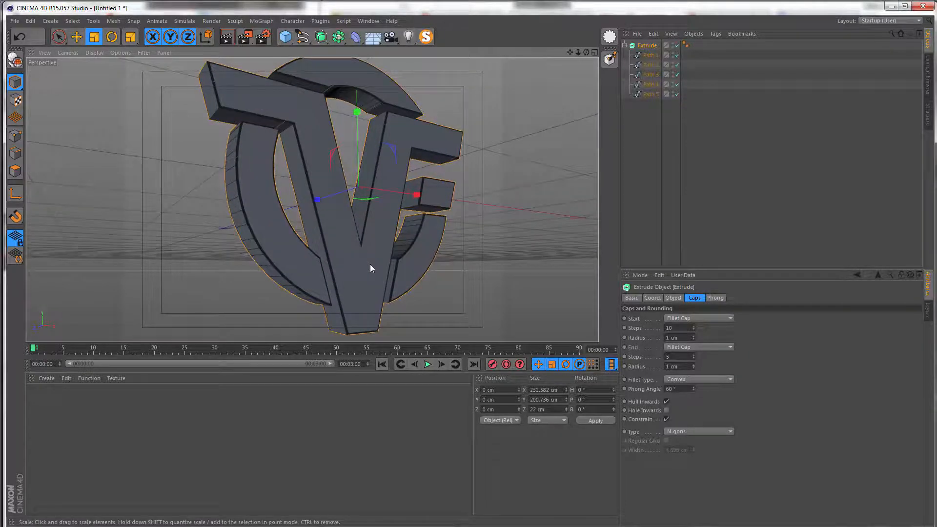
left_click(665, 418)
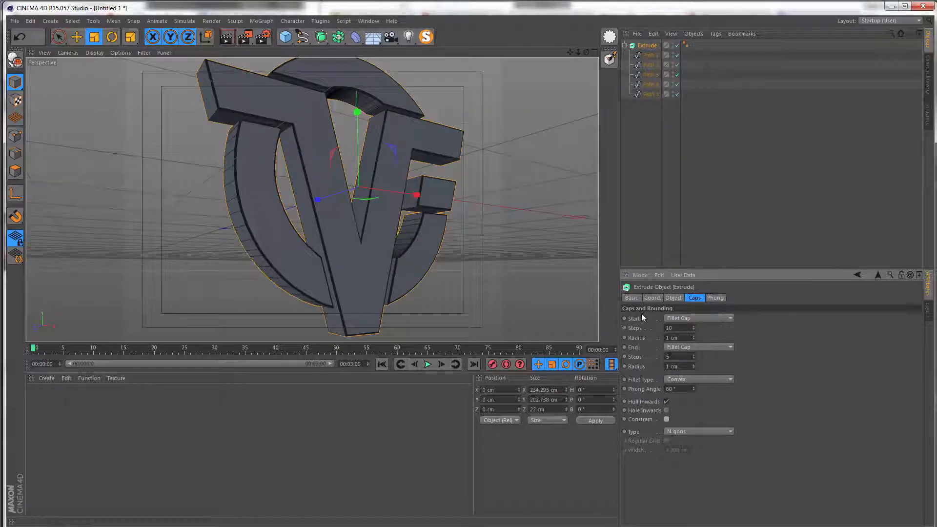
- Set the start fillet radius to 10 cm and view the exaggerated bevel from the front
left_click_drag(688, 337, 588, 331)
type("10")
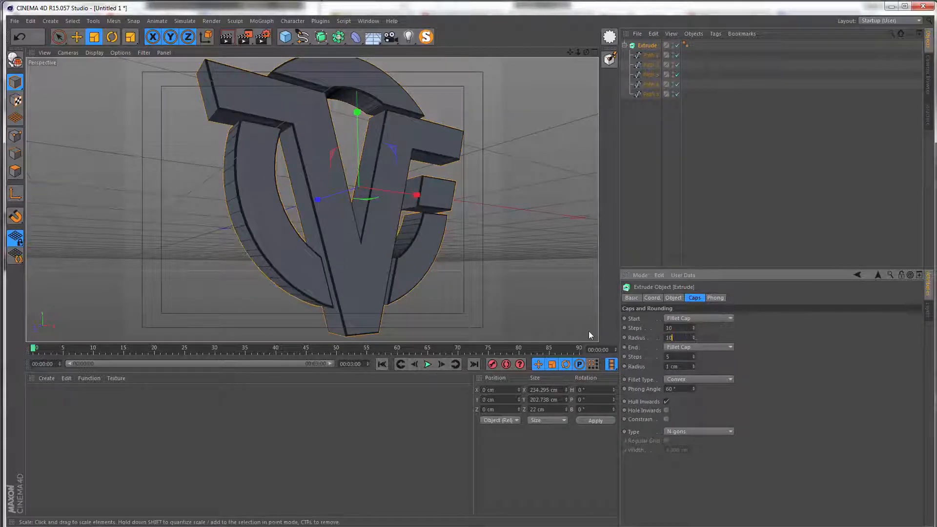
key("Return")
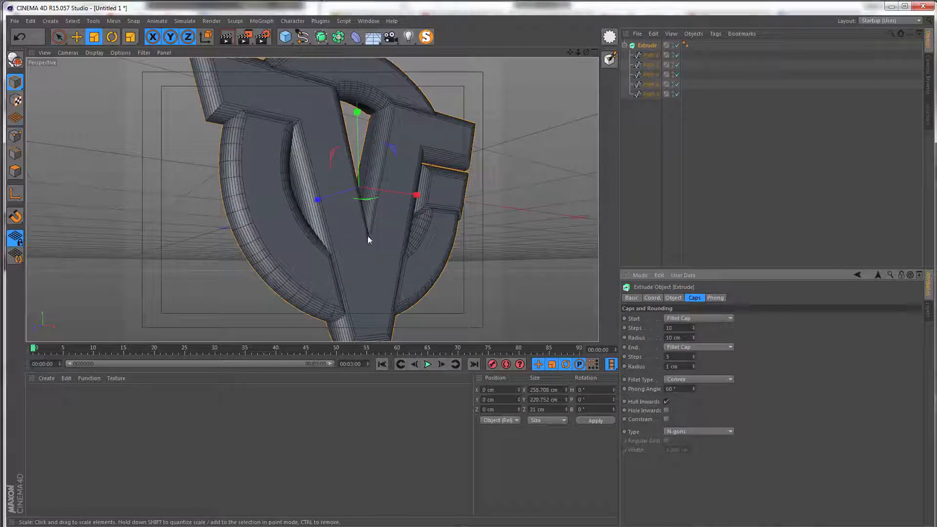
left_click_drag(368, 236, 289, 222, "alt")
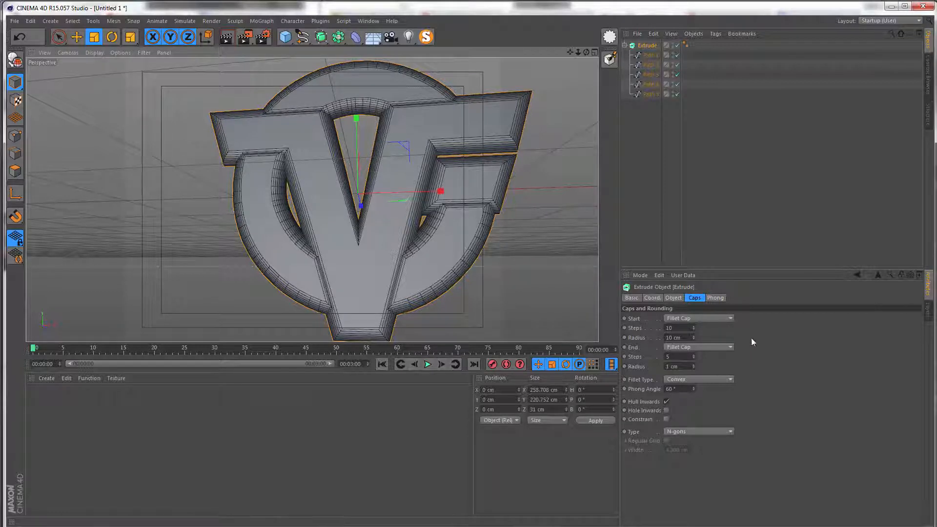
- Enable Constrain for the fillets and examine the mesh on the circle's lower arc segment up close
left_click(666, 419)
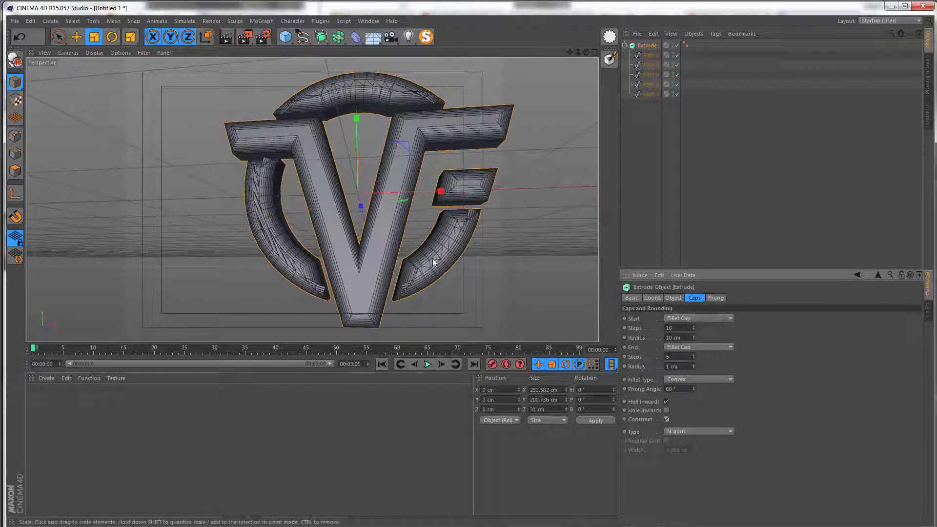
mouse_move(458, 213)
left_mouse_down("alt")
mouse_move(455, 262)
mouse_move(462, 230)
left_mouse_up("alt")
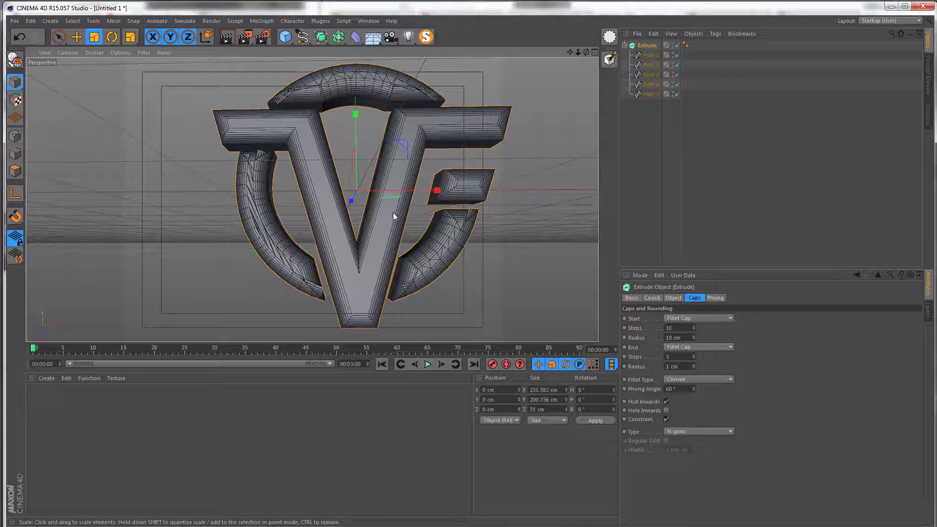
left_click_drag(393, 210, 390, 175, "alt")
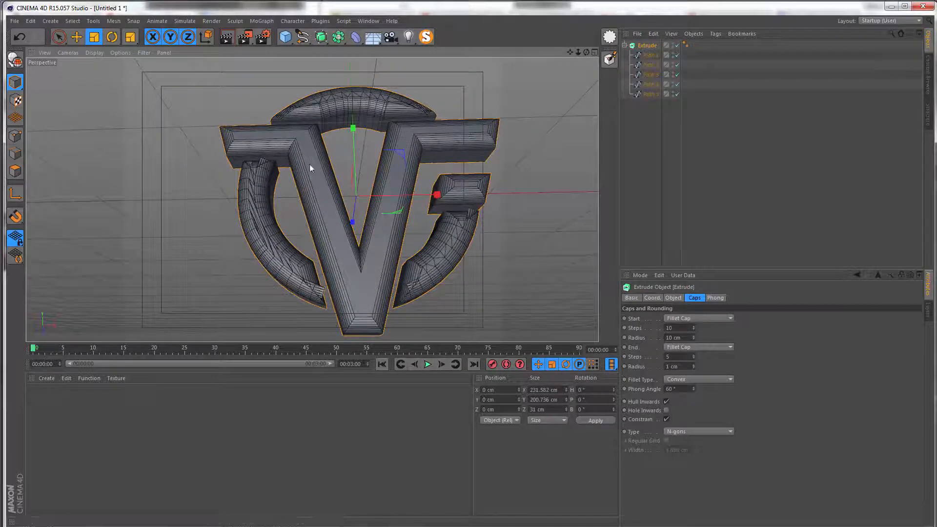
right_click_drag(441, 294, 285, 250, "alt")
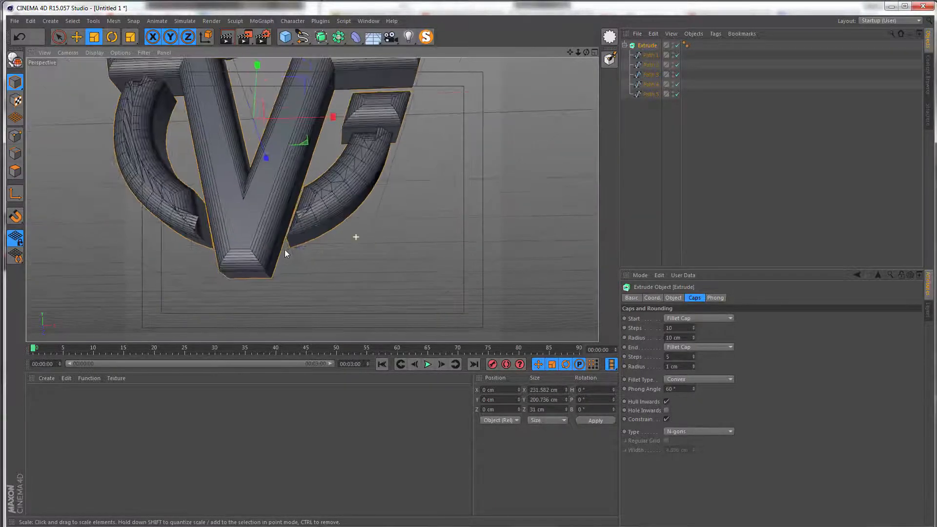
left_click_drag(285, 250, 329, 236, "alt")
middle_click_drag(329, 236, 360, 251, "alt")
mouse_move(331, 231)
right_mouse_down("alt")
mouse_move(336, 217)
mouse_move(345, 226)
right_mouse_up("alt")
left_click_drag(345, 226, 383, 195, "alt")
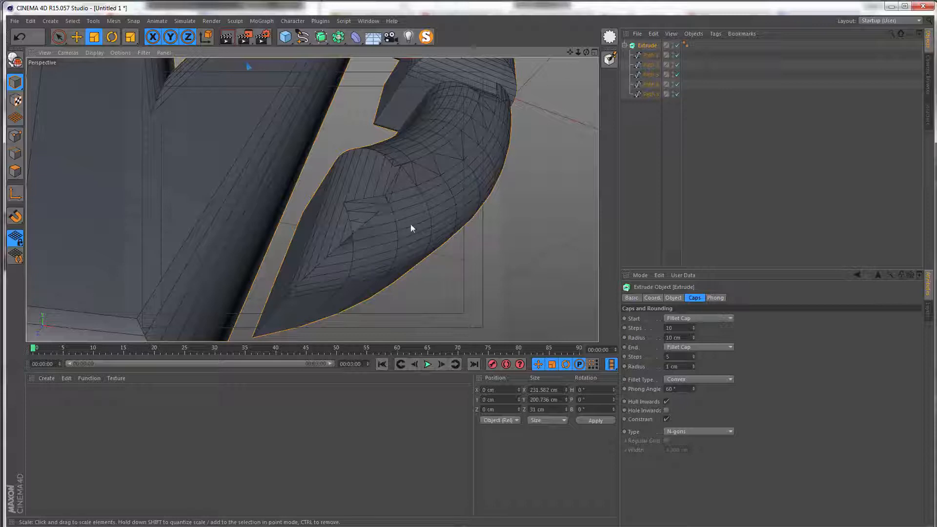
- Reduce the start fillet radius to 5 cm and further to 3 cm, inspecting the tip of the arc segment
left_click(693, 338)
left_click_drag(693, 339, 693, 332)
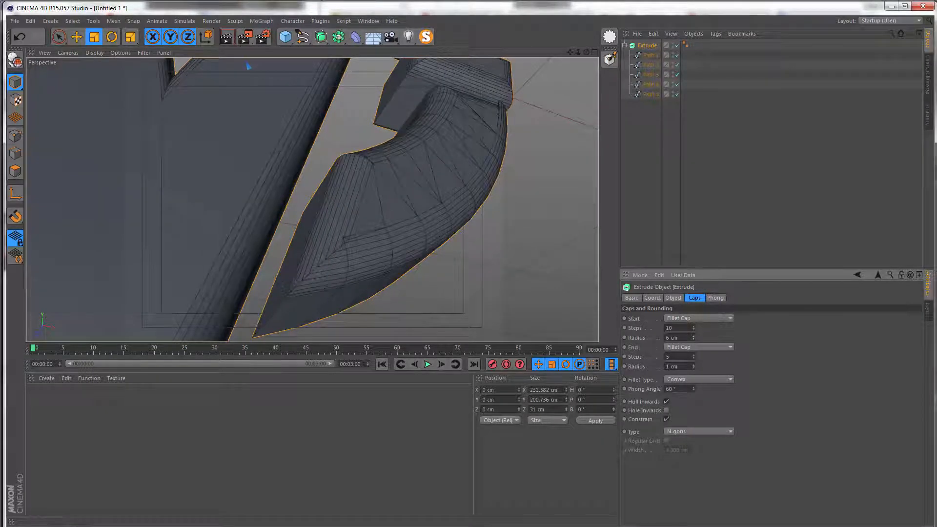
left_click(693, 338)
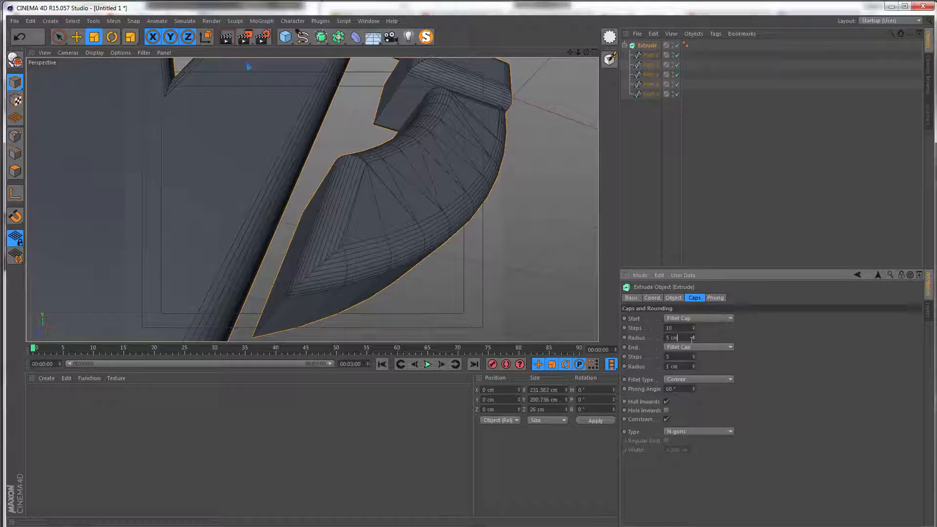
left_click_drag(691, 340, 609, 354)
type("3")
left_click_drag(370, 239, 320, 288, "alt")
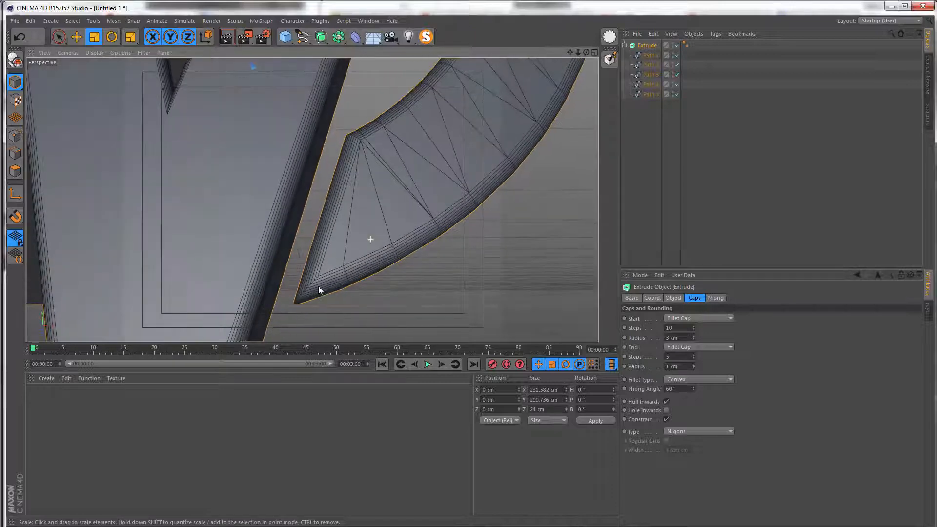
- Set the start fillet radius to 5 cm
left_click_drag(687, 338, 661, 346)
type("5")
key("Return")
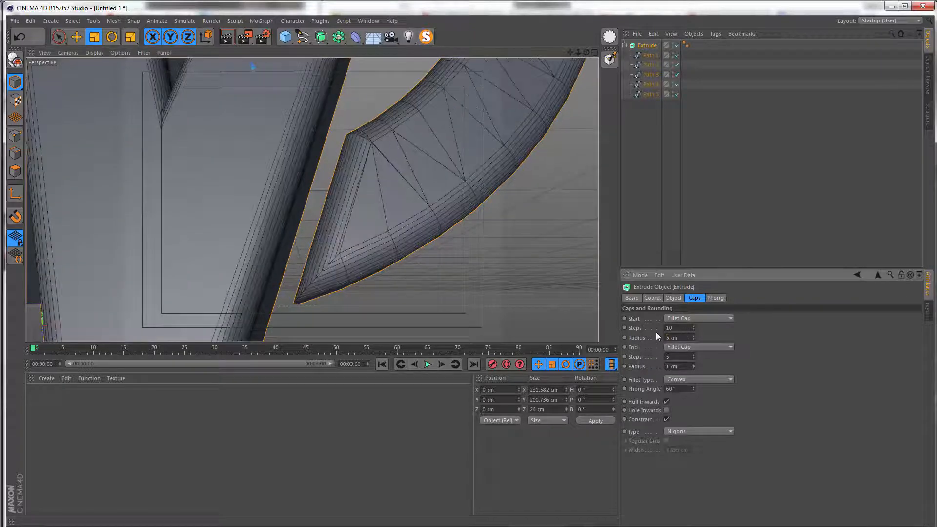
- Scale the extruded logo down slightly, to about 227 cm wide and 197 cm high
mouse_move(366, 255)
right_mouse_down("alt")
mouse_move(262, 262)
mouse_move(352, 251)
right_mouse_up("alt")
scroll(352, 252, "down", 2)
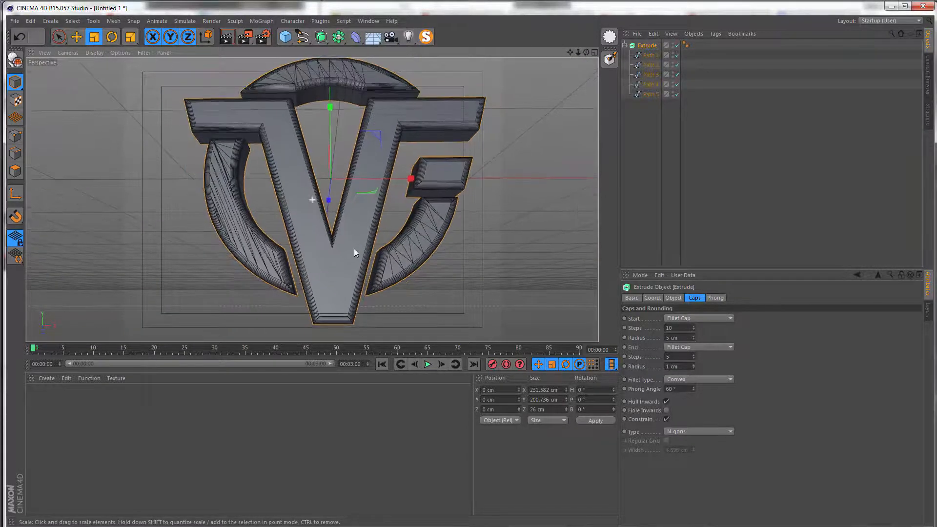
middle_click_drag(354, 248, 358, 254, "alt")
left_click_drag(353, 257, 348, 257)
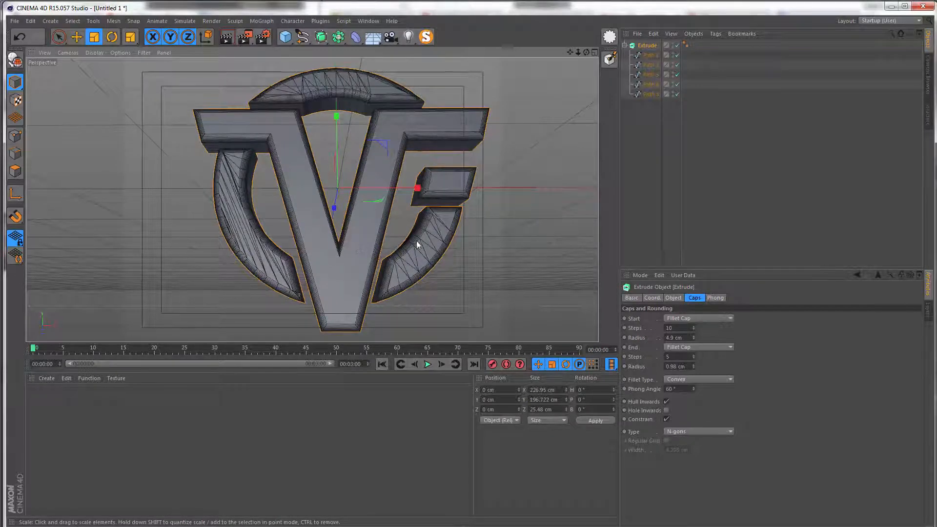
- Toggle Constrain off and on to compare its effect on the large fillets, leaving it enabled
left_click(666, 419)
left_click(666, 419)
left_click(666, 419)
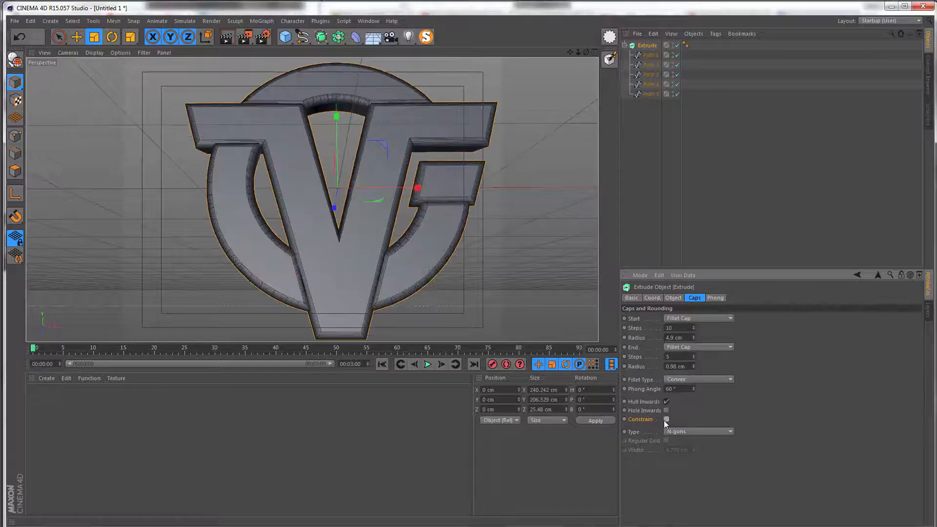
left_click(666, 420)
- Set the start and end fillet radii to 1 cm
left_click_drag(691, 340, 630, 361)
type("1")
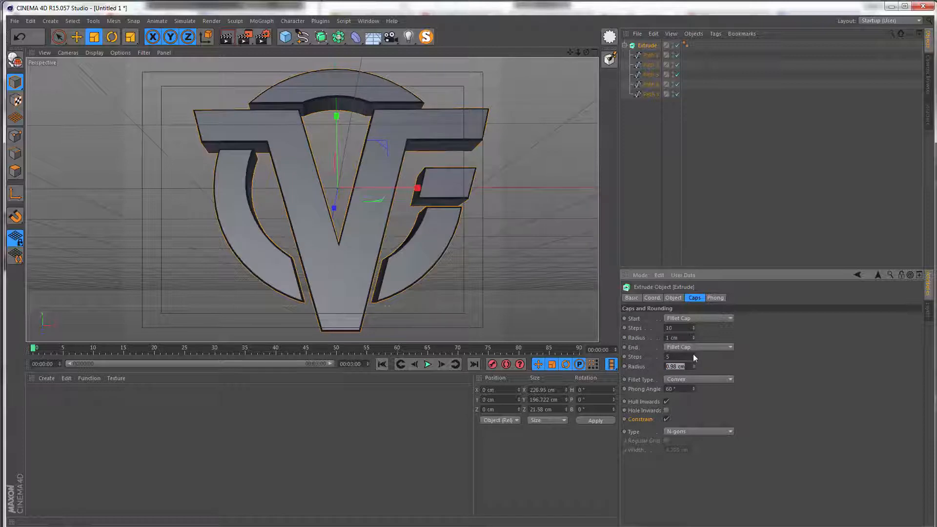
key("BackSpace")
type("1")
key("Return")
- Compare the logo's outline with Constrain off and on at the 1 cm fillet radius, leaving it enabled
left_click(666, 419)
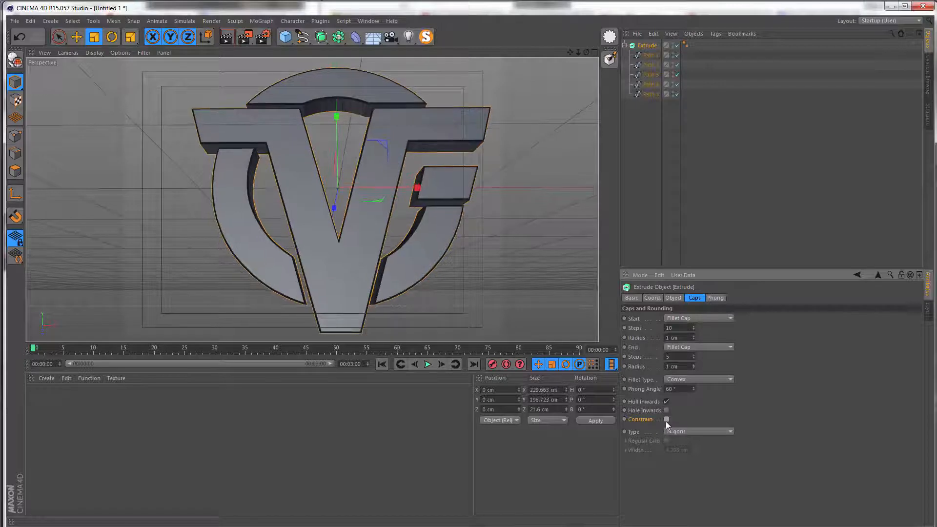
left_click(666, 419)
left_click(666, 420)
left_click(666, 419)
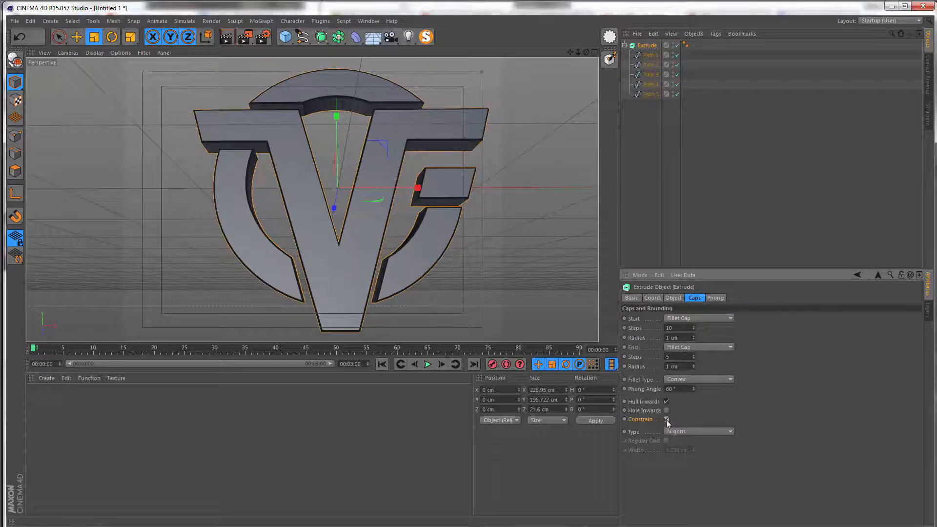
left_click(666, 420)
left_click(665, 419)
- Examine the convex fillet along the outer edge of the circle's left arc up close from several angles
middle_click_drag(359, 268, 372, 268, "alt")
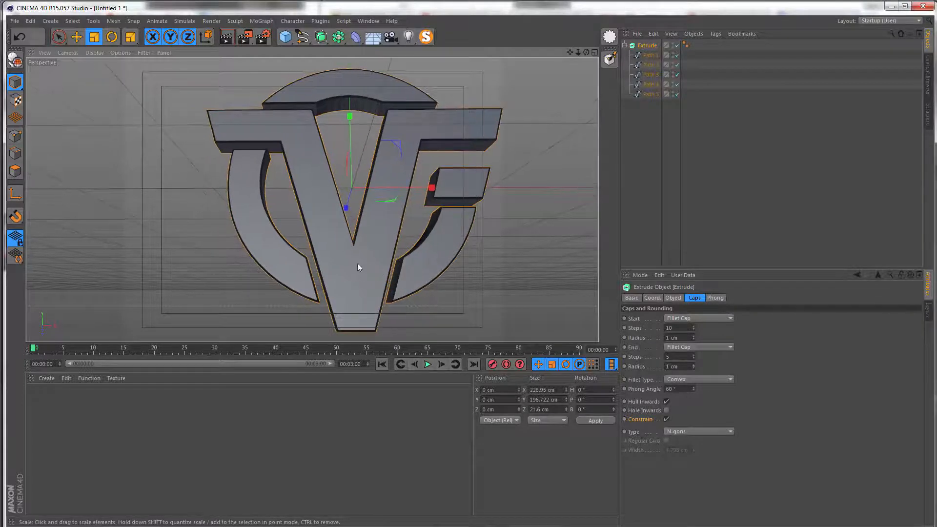
mouse_move(357, 264)
left_mouse_down("alt")
mouse_move(354, 287)
mouse_move(348, 272)
left_mouse_up("alt")
scroll(350, 266, "down", 4)
left_click_drag(328, 267, 343, 269, "alt")
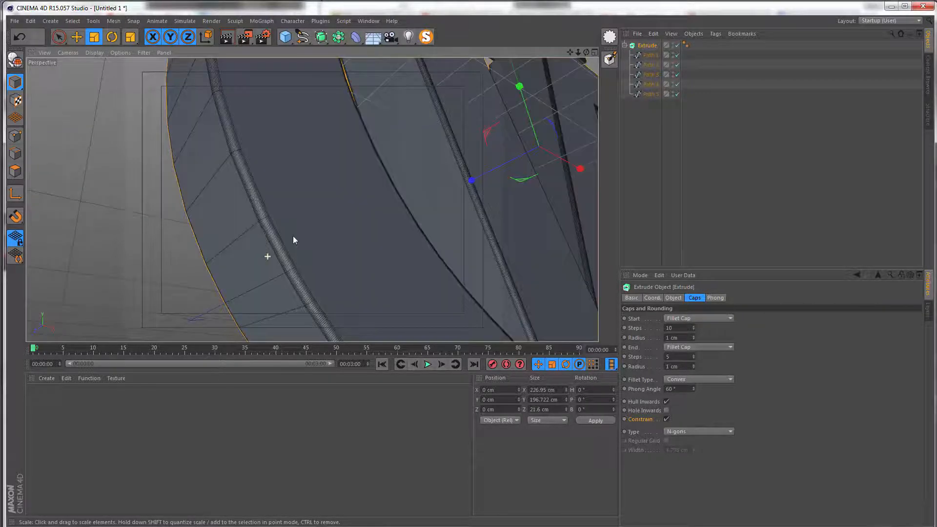
left_click_drag(293, 236, 273, 283, "alt")
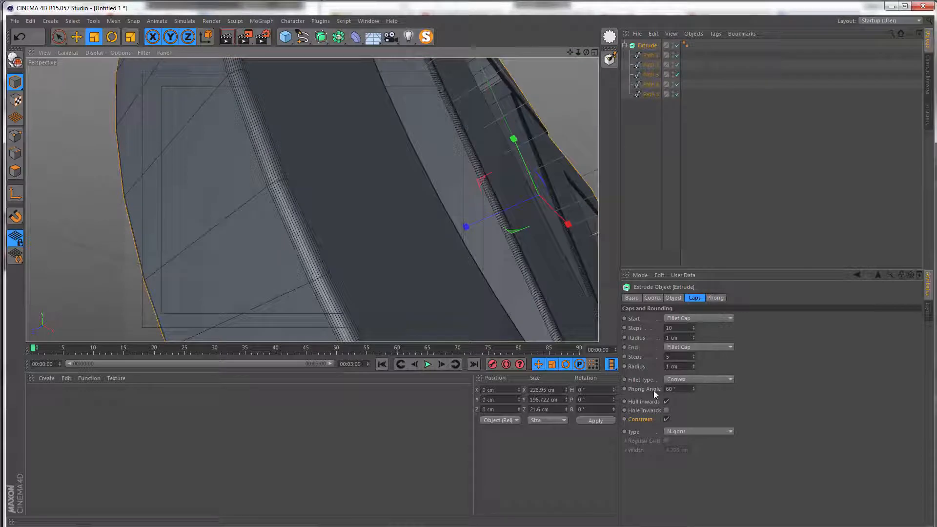
left_click_drag(294, 227, 247, 169, "alt")
left_click_drag(261, 223, 265, 218, "alt")
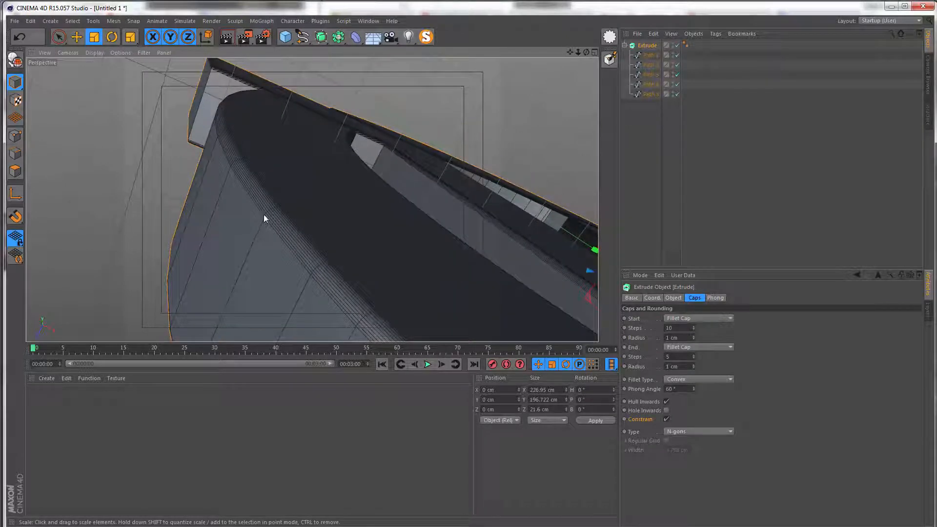
- Try the Concave fillet type, inspect the arc edge and the logo front, and return the type to Convex
left_click(680, 379)
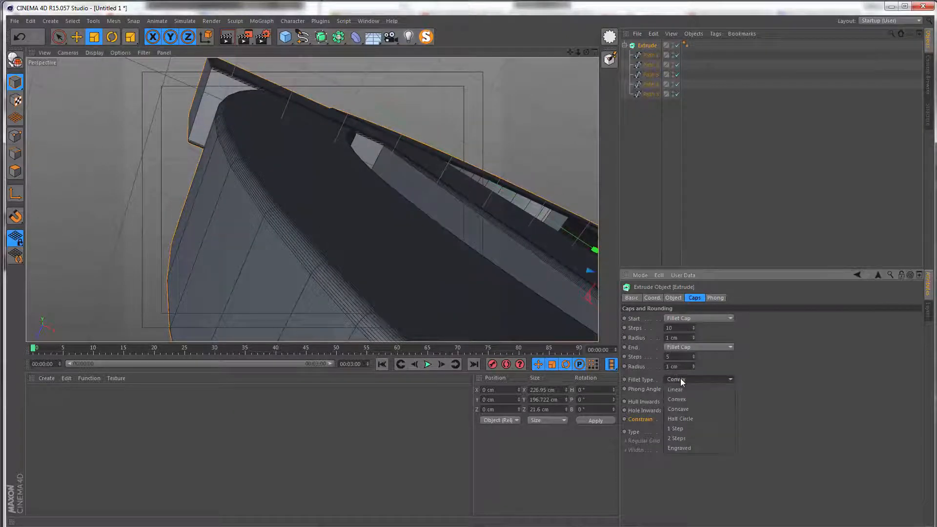
left_click(681, 409)
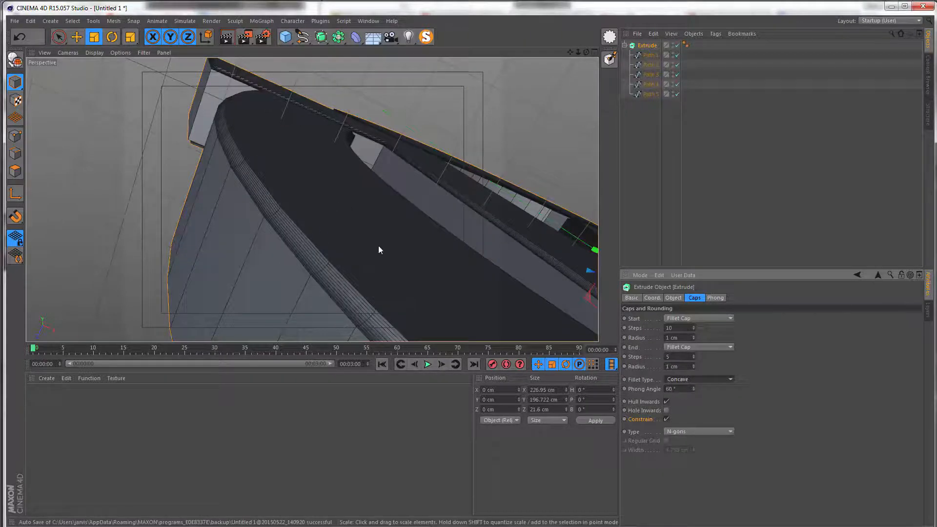
mouse_move(297, 292)
left_mouse_down("alt")
mouse_move(303, 272)
mouse_move(268, 240)
mouse_move(305, 277)
left_mouse_up("alt")
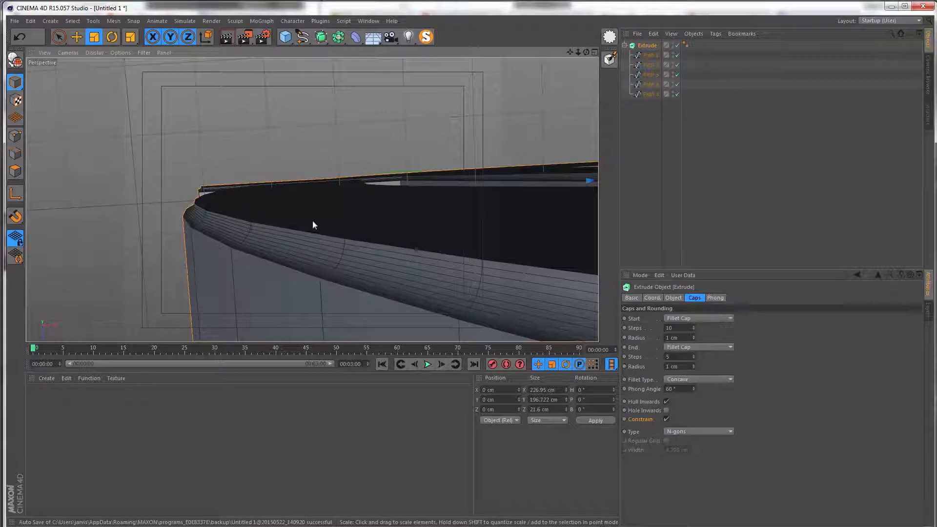
left_click_drag(313, 224, 319, 294, "alt")
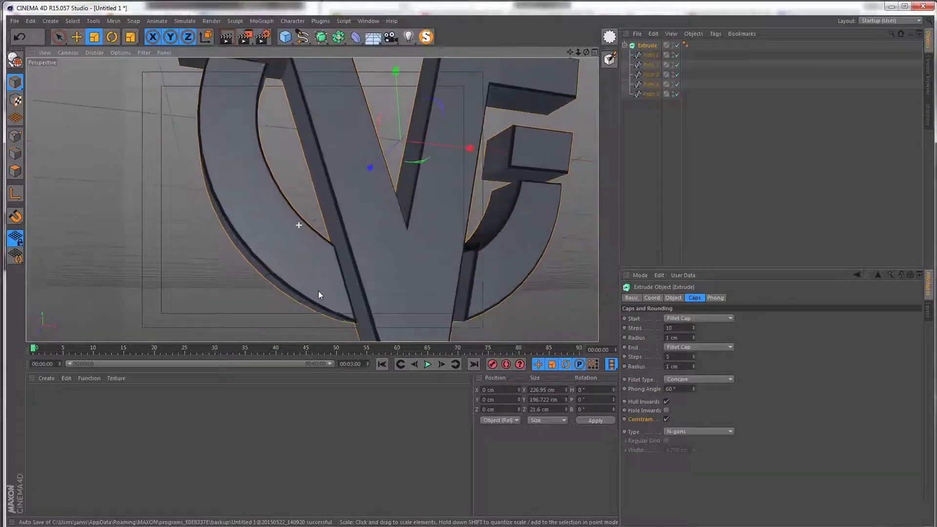
left_click_drag(188, 131, 279, 199, "alt")
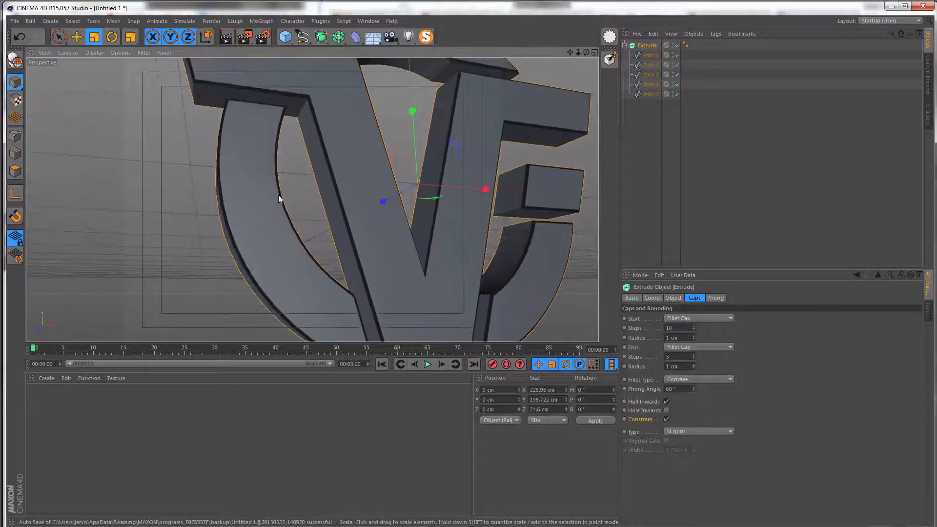
left_click(698, 381)
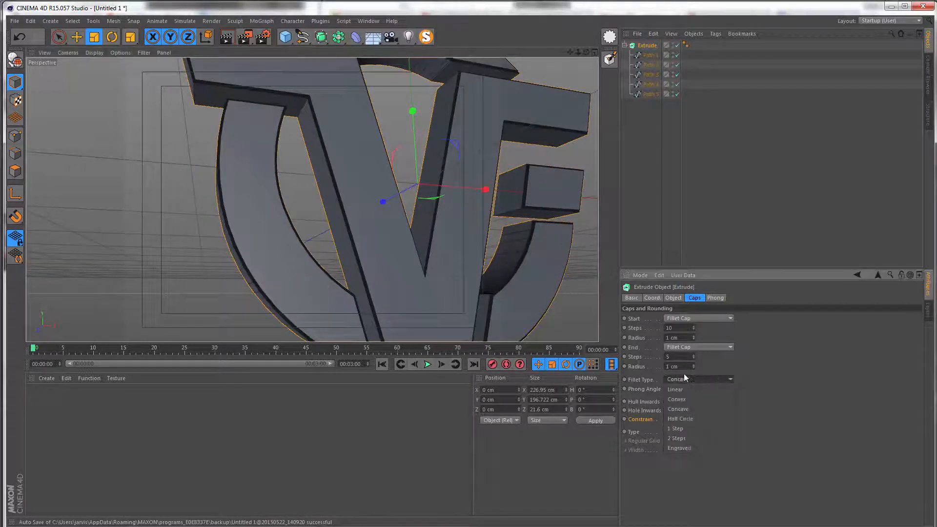
left_click(692, 396)
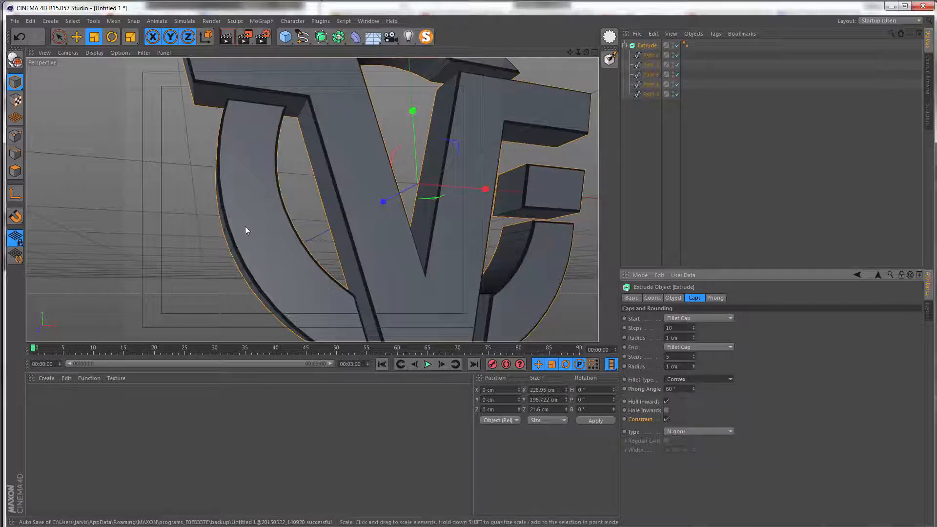
left_click(696, 376)
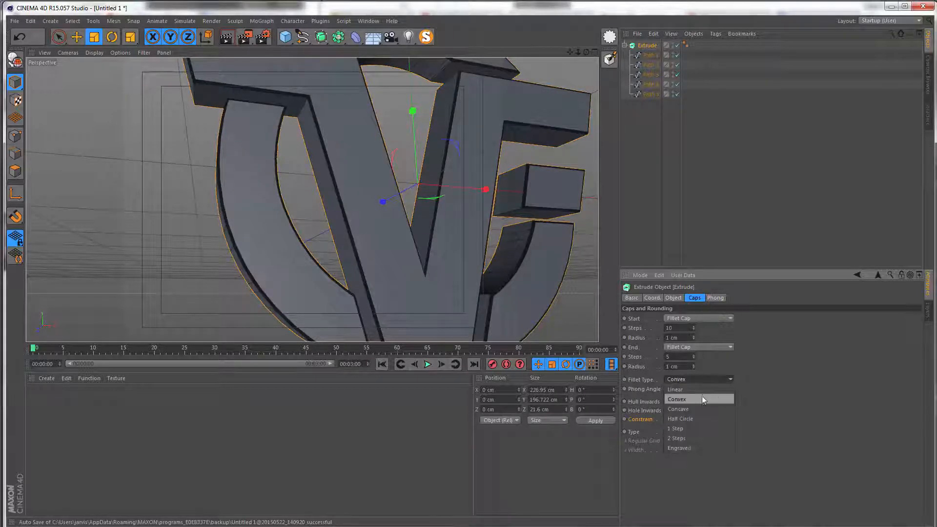
left_click(793, 385)
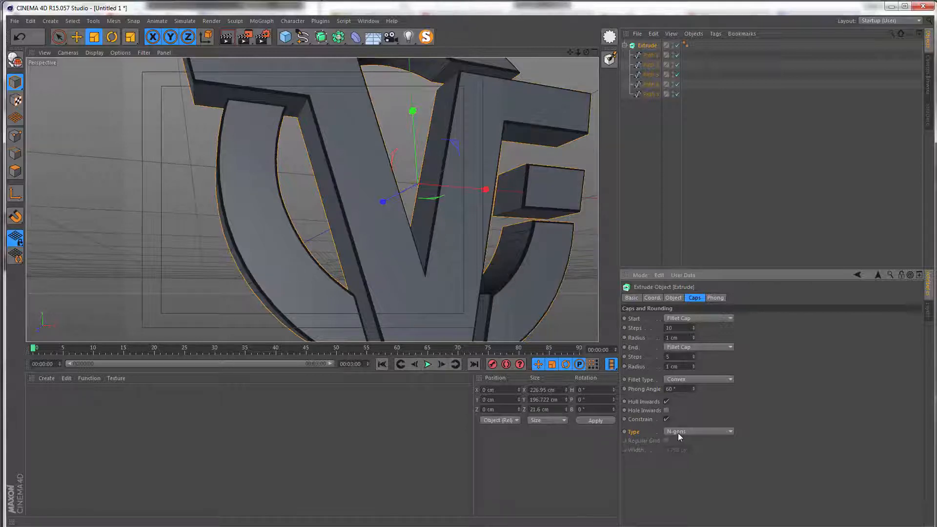
- Examine the whole beveled logo from the front and below, and the side and edge of the left arc up close
left_click_drag(437, 268, 448, 291, "alt")
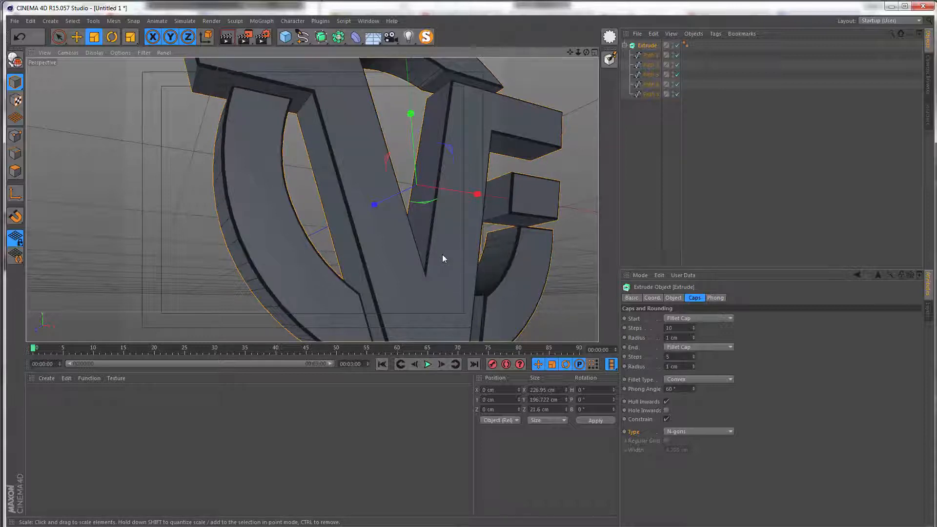
scroll(426, 251, "down", 3)
middle_click_drag(426, 252, 397, 254, "alt")
mouse_move(396, 253)
left_mouse_down("alt")
mouse_move(372, 243)
mouse_move(415, 269)
mouse_move(399, 261)
left_mouse_up("alt")
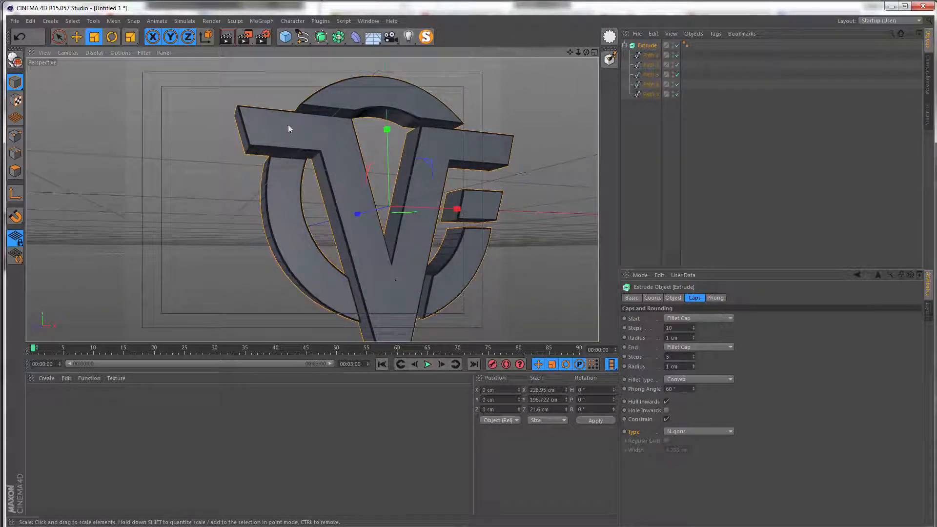
middle_click_drag(393, 227, 383, 211, "alt")
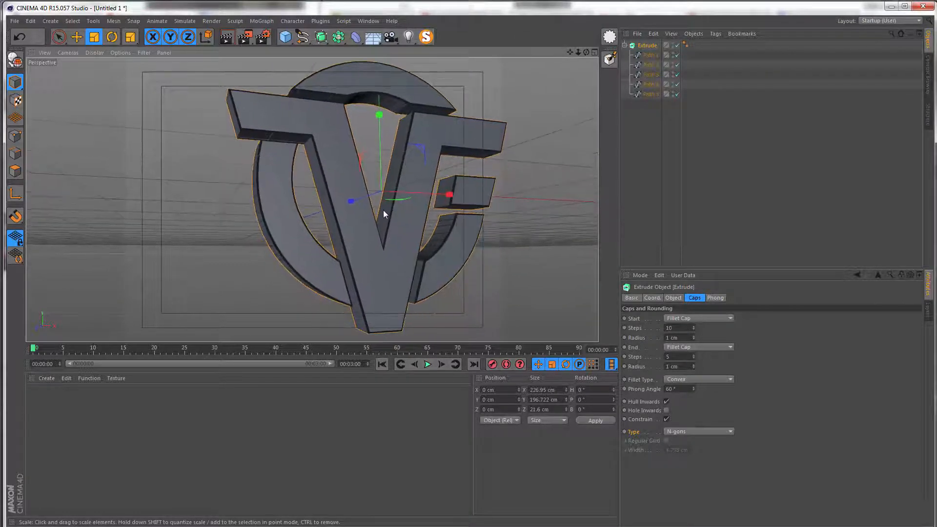
right_click_drag(371, 242, 329, 161, "alt")
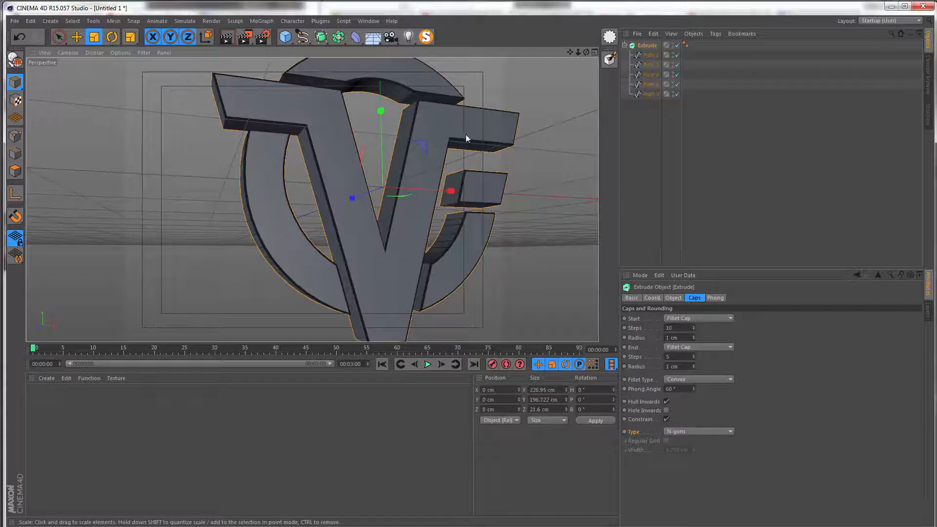
left_click_drag(466, 134, 403, 289, "alt")
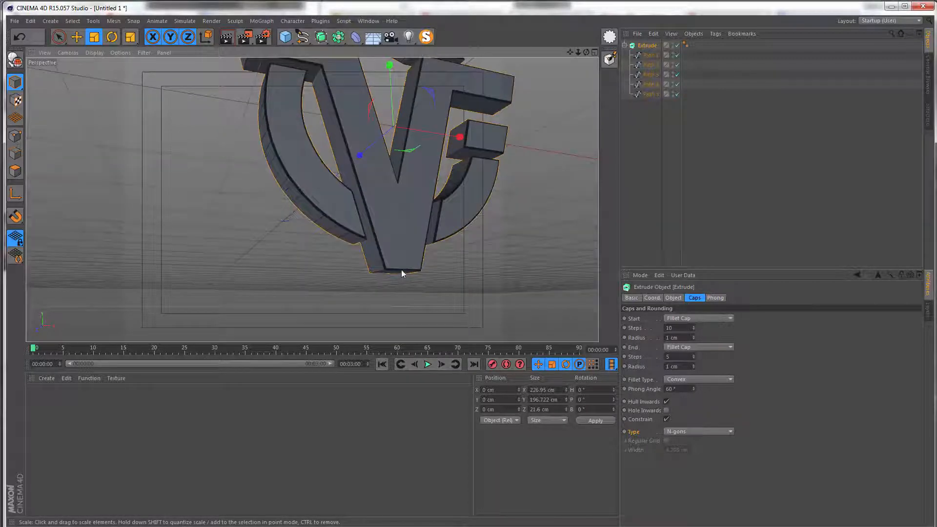
middle_click_drag(340, 190, 329, 217, "alt")
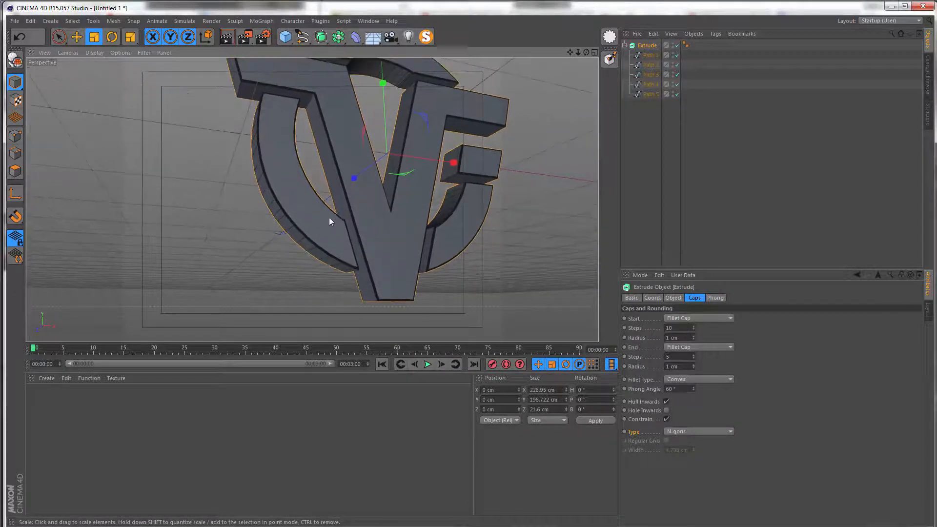
right_click_drag(256, 152, 286, 93, "alt")
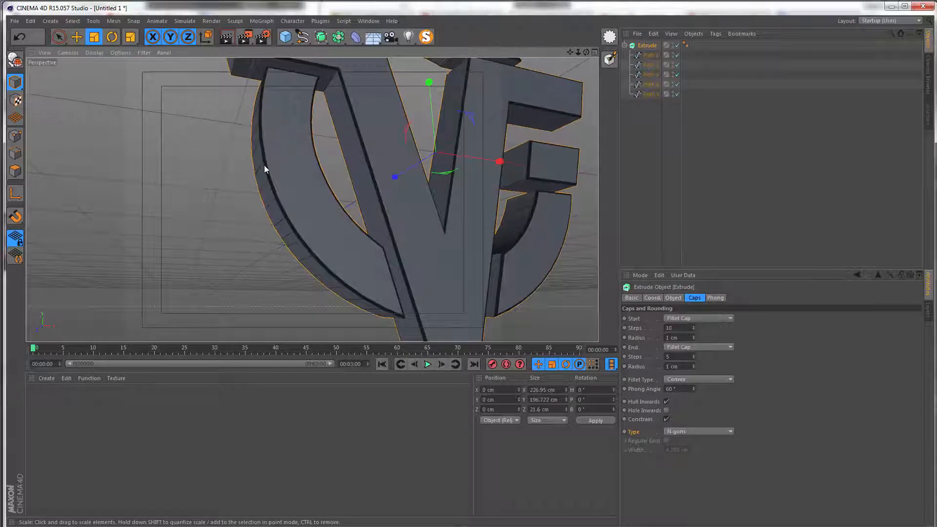
right_click_drag(261, 170, 276, 154, "alt")
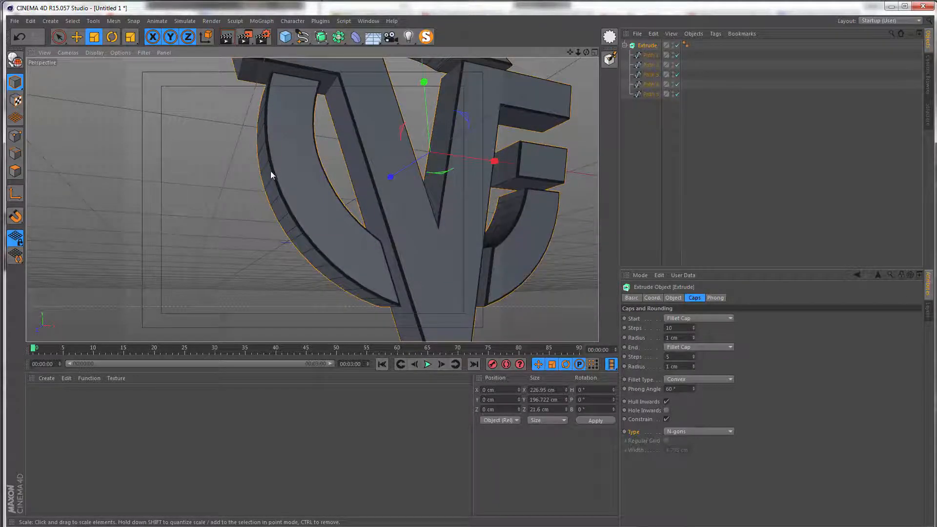
right_click_drag(323, 258, 305, 246, "alt")
right_click_drag(252, 180, 276, 170, "alt")
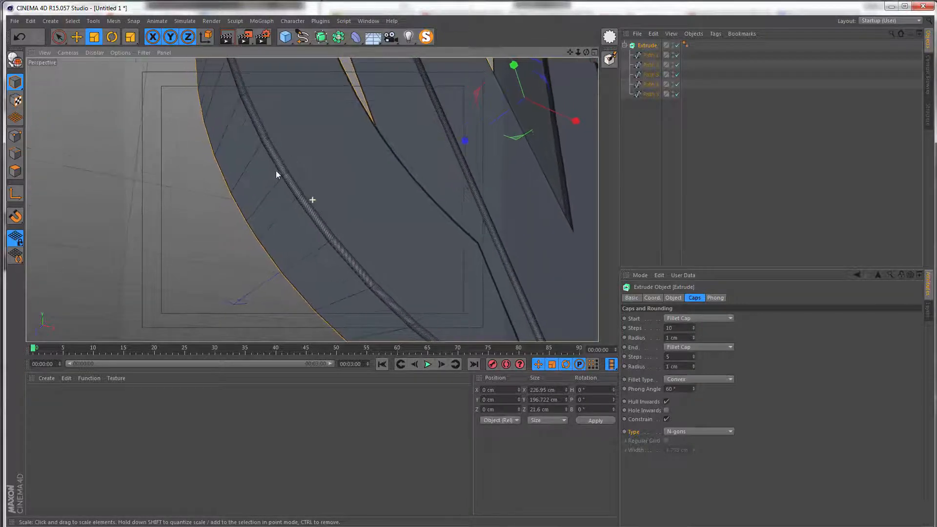
right_click_drag(259, 114, 281, 150, "alt")
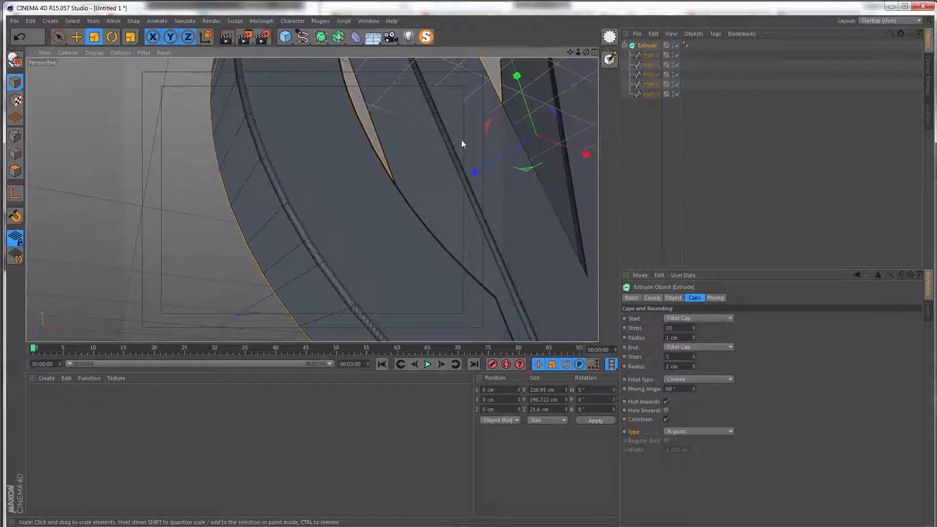
middle_click_drag(463, 206, 300, 204, "alt")
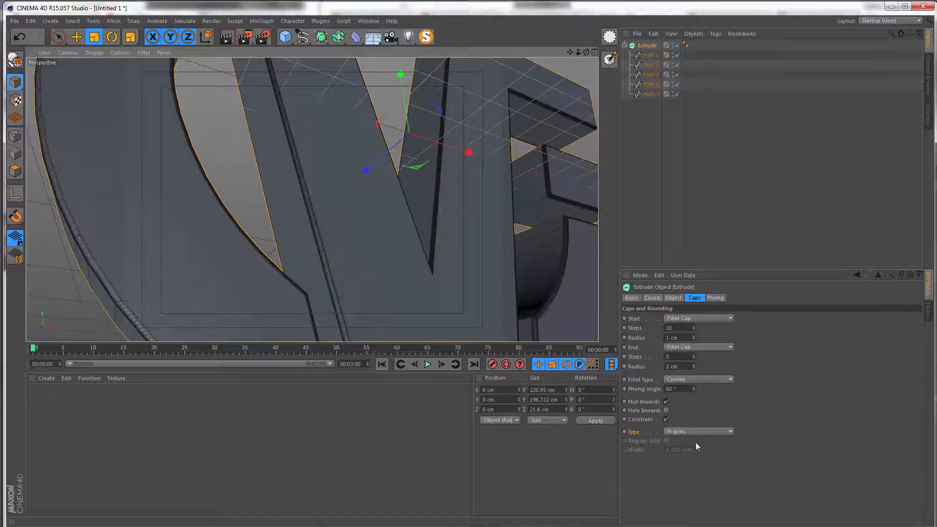
- Set the cap type to Quadrangles and inspect the mesh on the left arc, the logo front and the upper arc
left_click(683, 431)
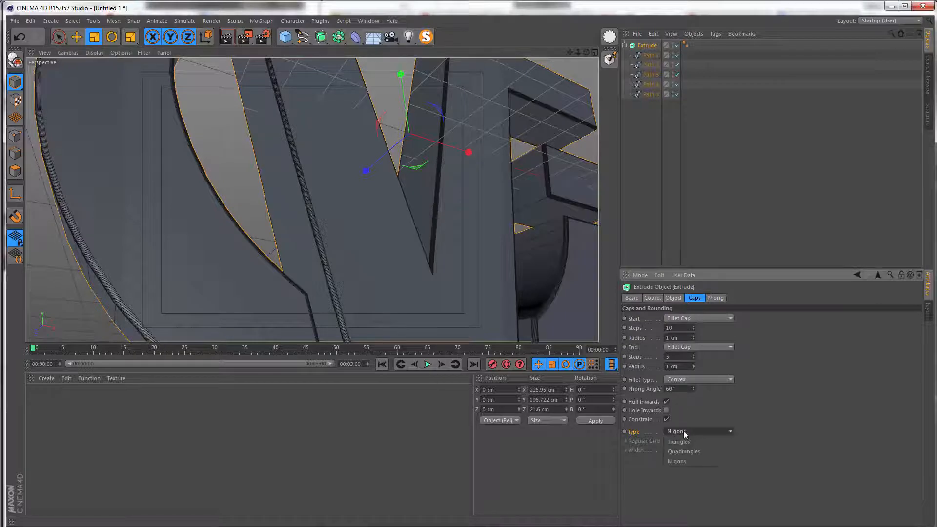
left_click(695, 454)
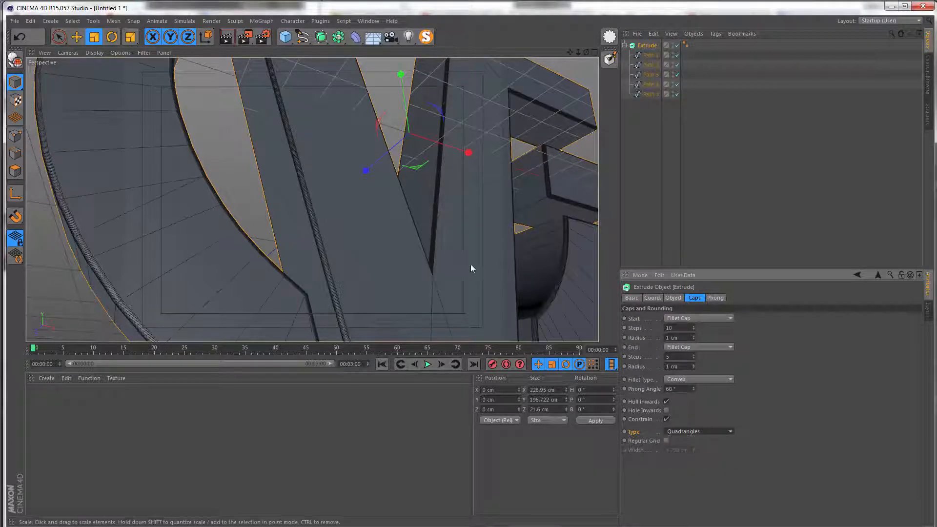
left_click_drag(227, 240, 256, 136, "alt")
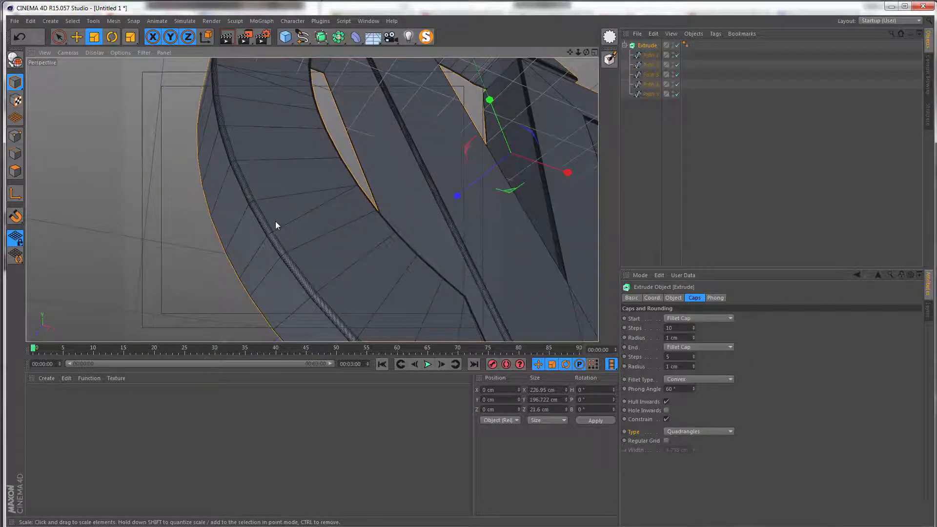
left_click_drag(317, 289, 303, 184, "alt")
left_click_drag(393, 144, 279, 113, "alt")
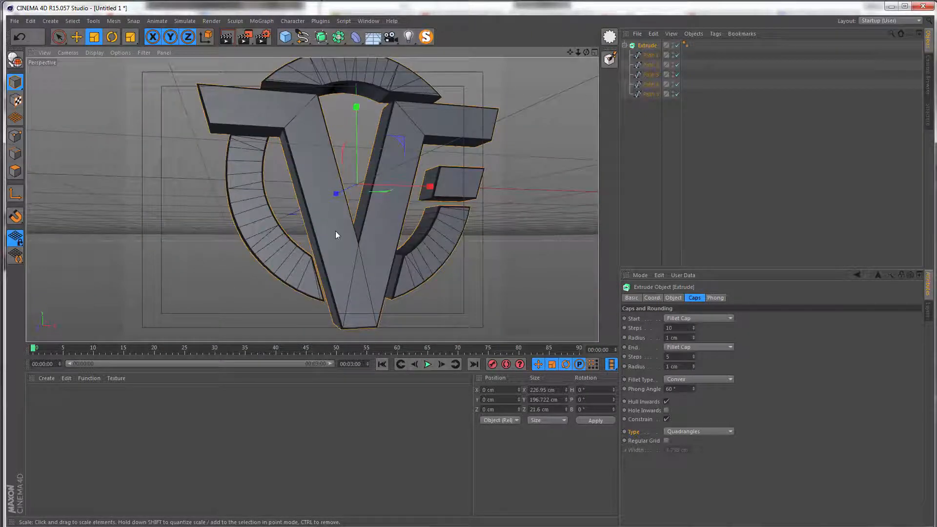
left_click_drag(417, 110, 400, 191, "alt")
right_click_drag(399, 191, 327, 226, "alt")
left_click_drag(327, 226, 252, 157, "alt")
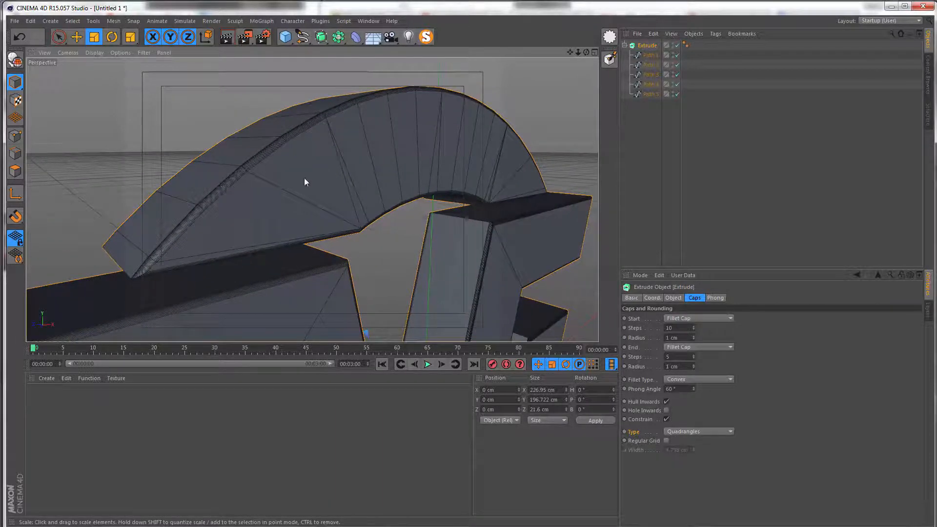
- Turn on Regular Grid for the quadrangle caps and inspect the grid on the logo's lower half
left_click_drag(303, 178, 338, 181, "alt")
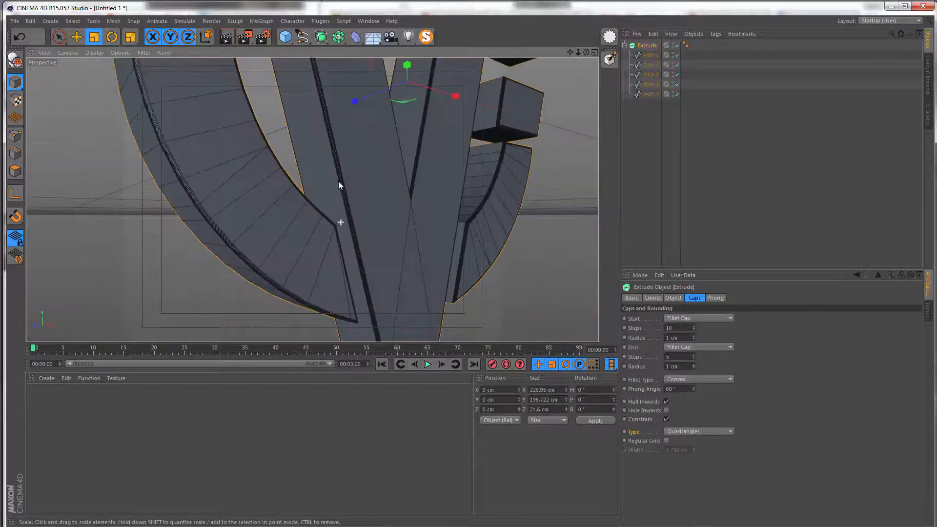
left_click(666, 441)
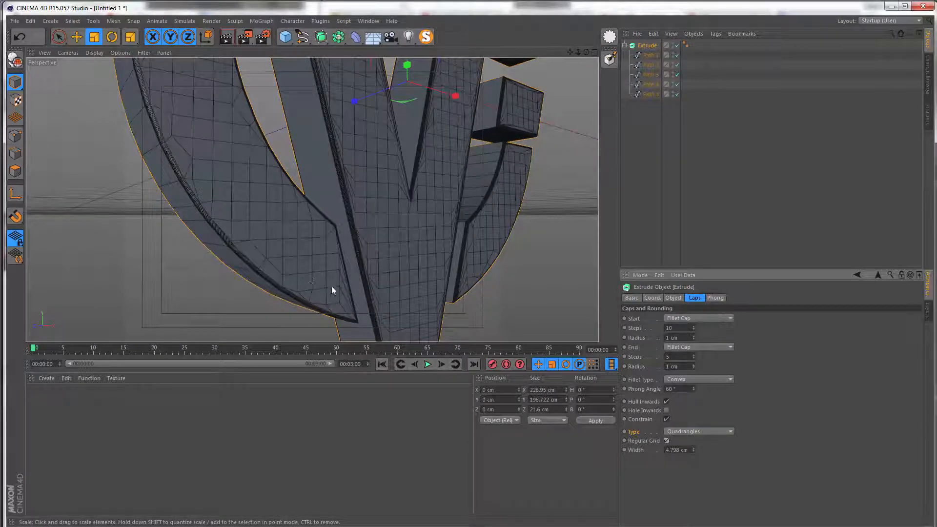
left_click_drag(306, 253, 317, 213, "alt")
mouse_move(692, 451)
left_mouse_down()
mouse_move(692, 431)
mouse_move(693, 450)
left_mouse_up()
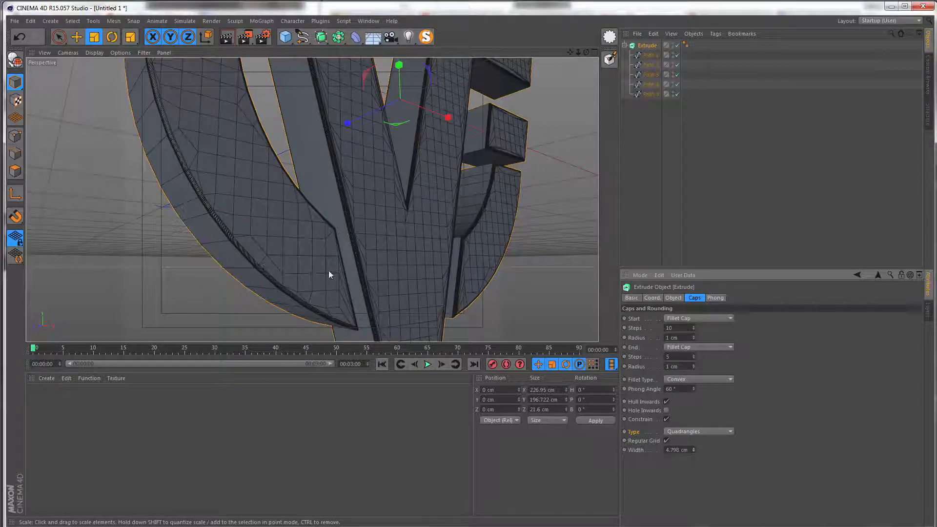
- Try a cap grid width of 1 cm, inspect the left arc up close, and settle on a width of 5 cm
double_click(678, 450)
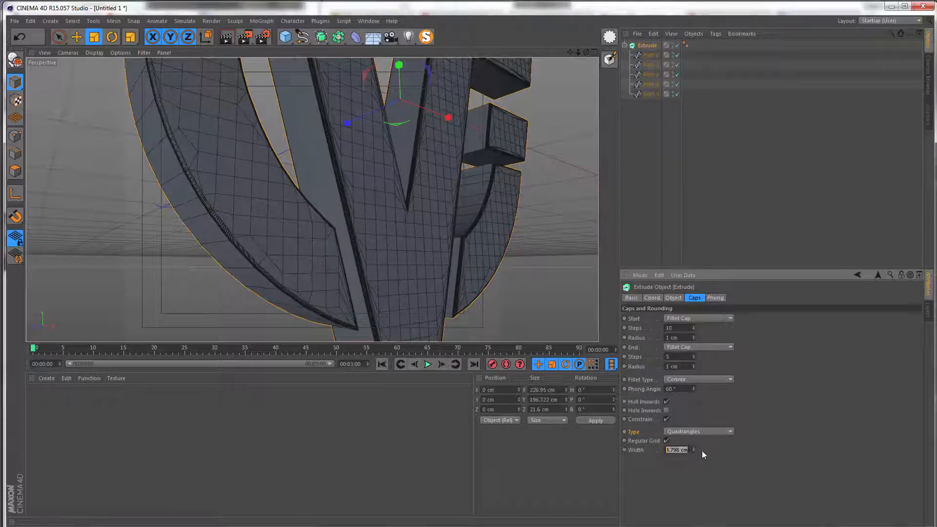
type("1")
key("Return")
scroll(232, 187, "up", 10)
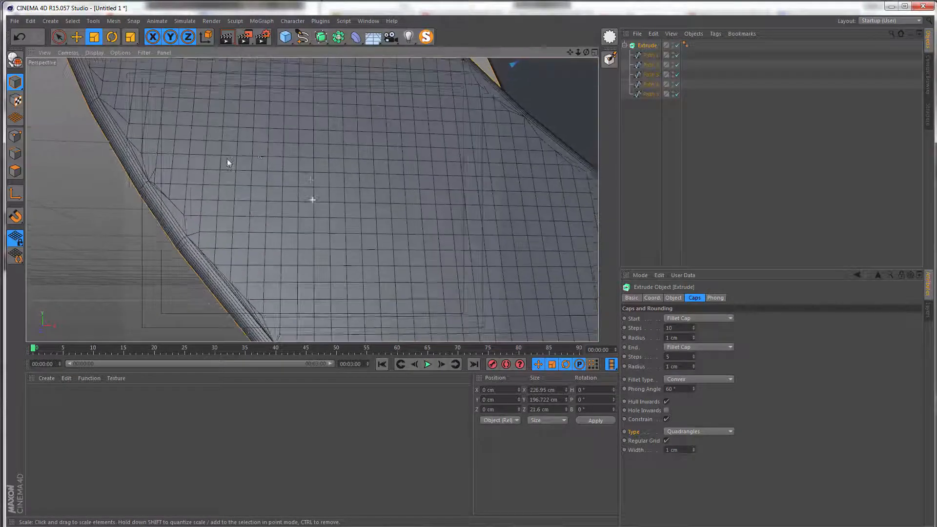
left_click_drag(205, 191, 186, 220, "alt")
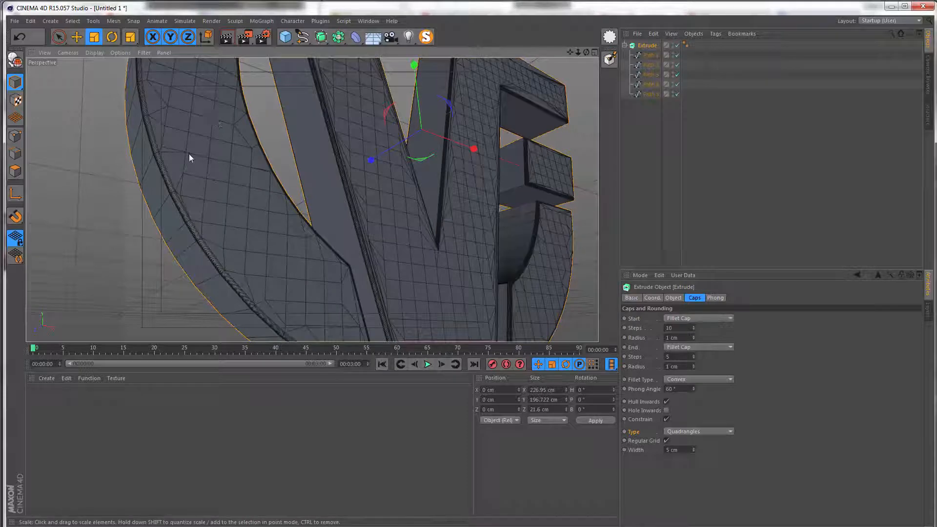
left_click_drag(314, 188, 349, 276, "alt")
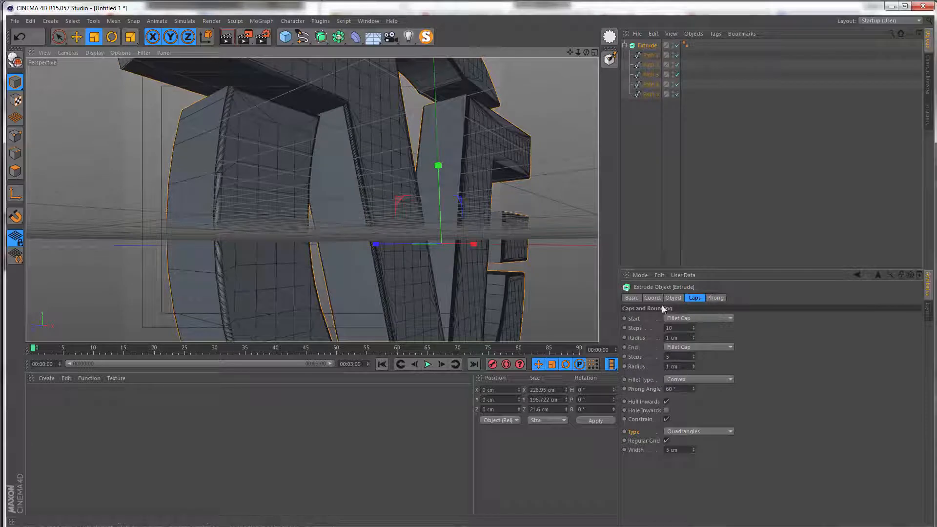
- Set the fillet steps of both the start and end caps to 2
double_click(672, 328)
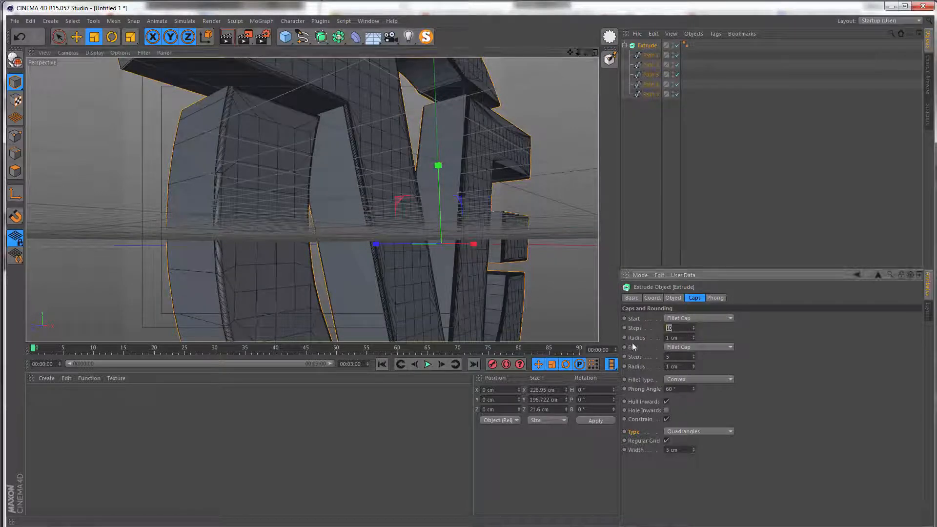
type("2")
double_click(683, 357)
type("2")
left_click(800, 376)
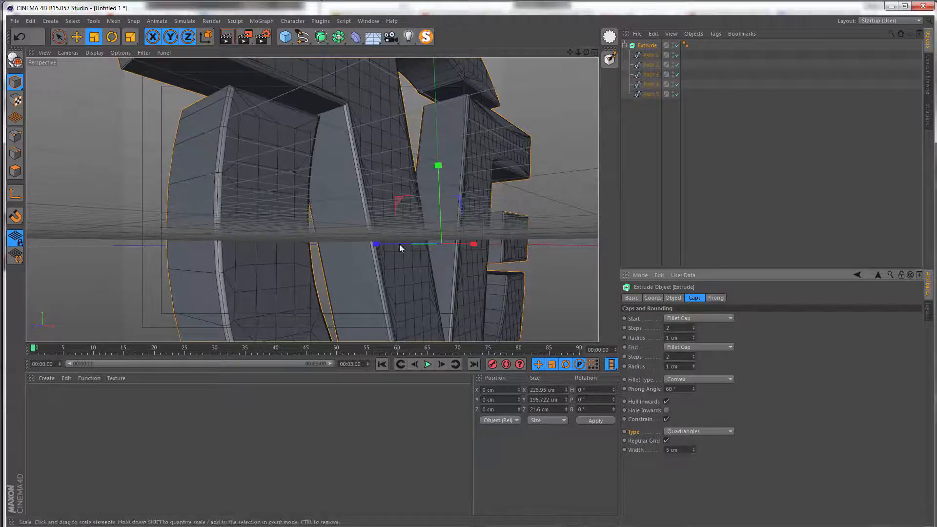
- Set the Extrude object's subdivision to 5 and inspect the side faces of the V and left arc
middle_click_drag(392, 254, 385, 226, "alt")
right_click_drag(385, 227, 414, 195, "alt")
mouse_move(401, 209)
left_mouse_down("alt")
mouse_move(329, 216)
mouse_move(387, 202)
left_mouse_up("alt")
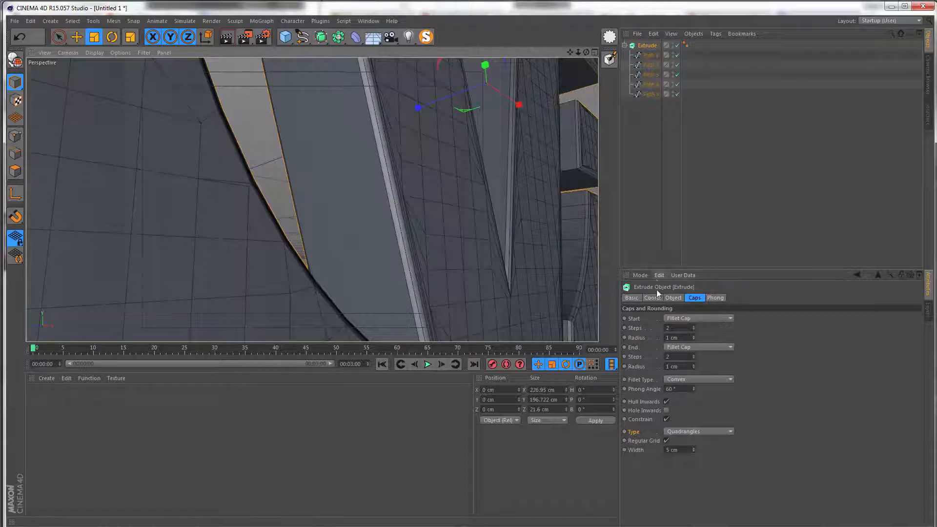
left_click(673, 297)
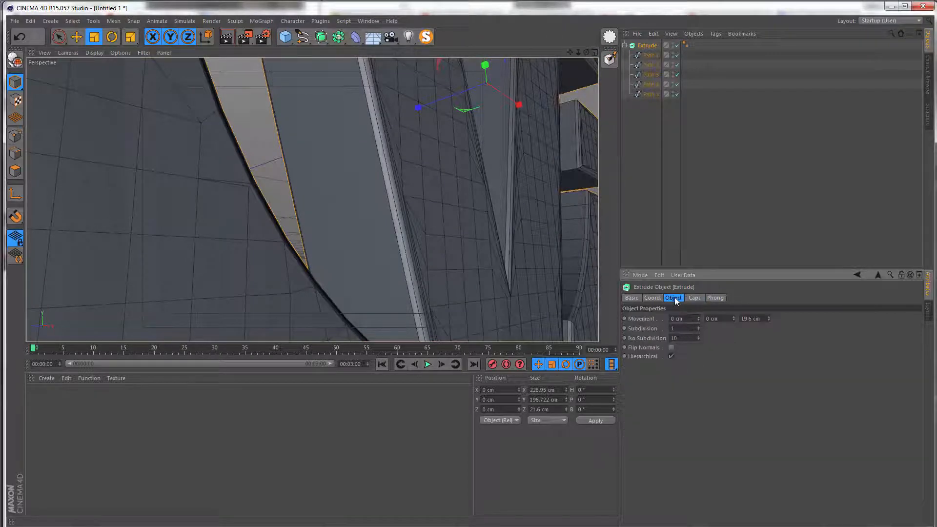
left_click(683, 328)
type("5")
key("Return")
left_click_drag(391, 260, 385, 195, "alt")
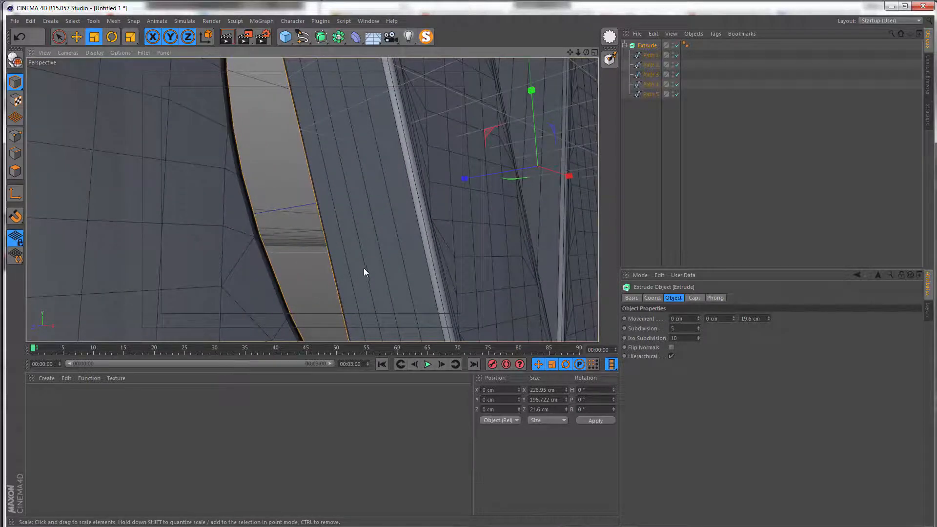
left_click_drag(364, 268, 404, 268, "alt")
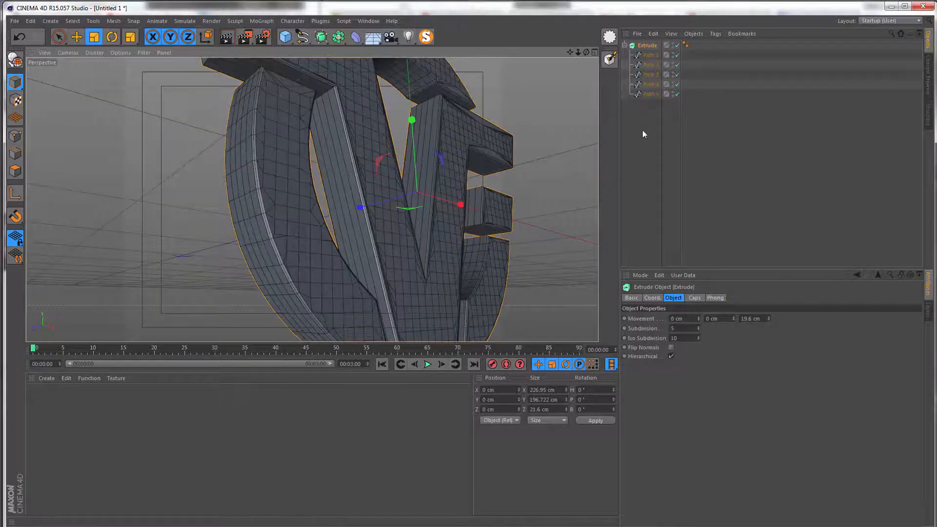
- Select all five path splines under the Extrude and set their intermediate points to Subdivided
left_click_drag(641, 118, 658, 59)
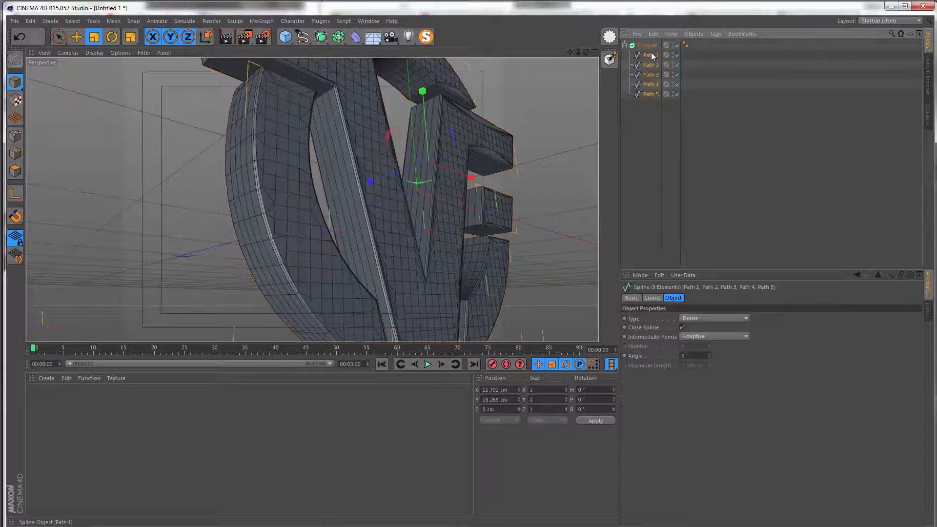
left_click(672, 297)
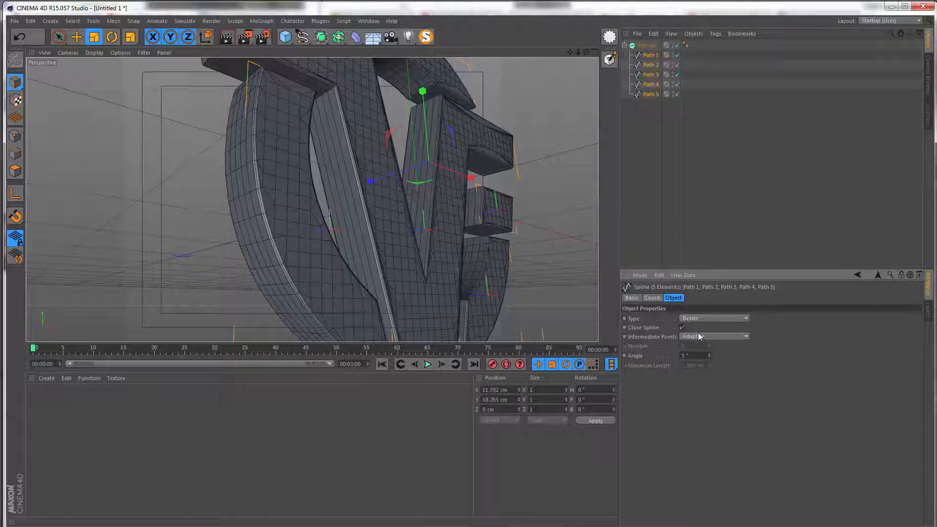
right_click_drag(374, 183, 363, 205, "alt")
middle_click_drag(371, 211, 364, 215, "alt")
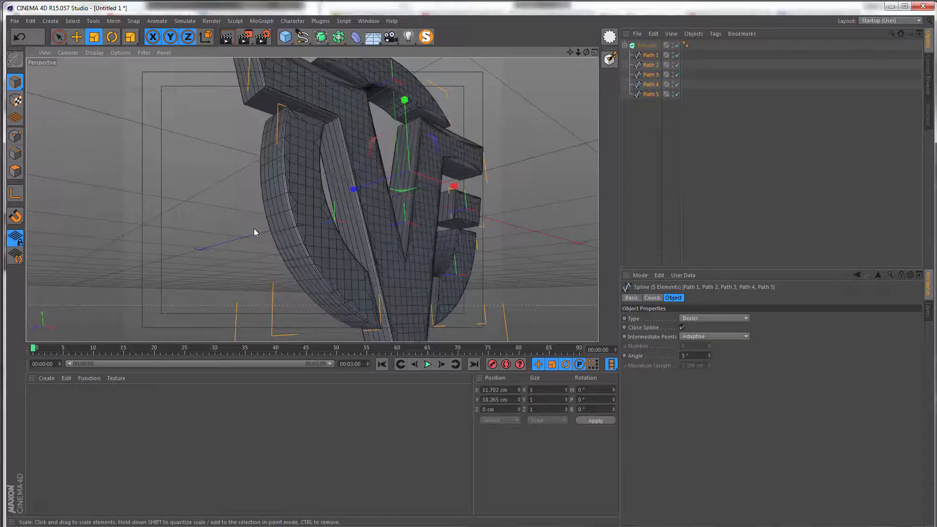
right_click_drag(285, 255, 296, 204, "alt")
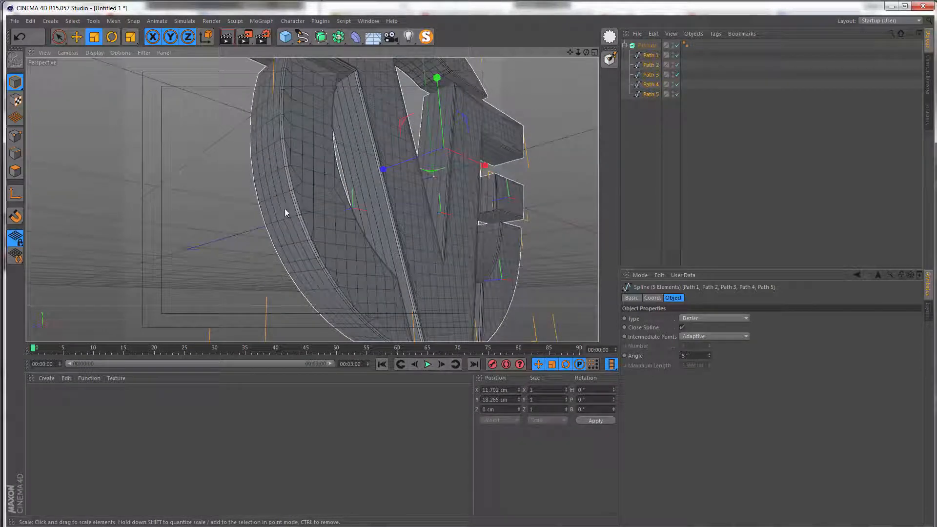
right_click_drag(286, 213, 334, 122, "alt")
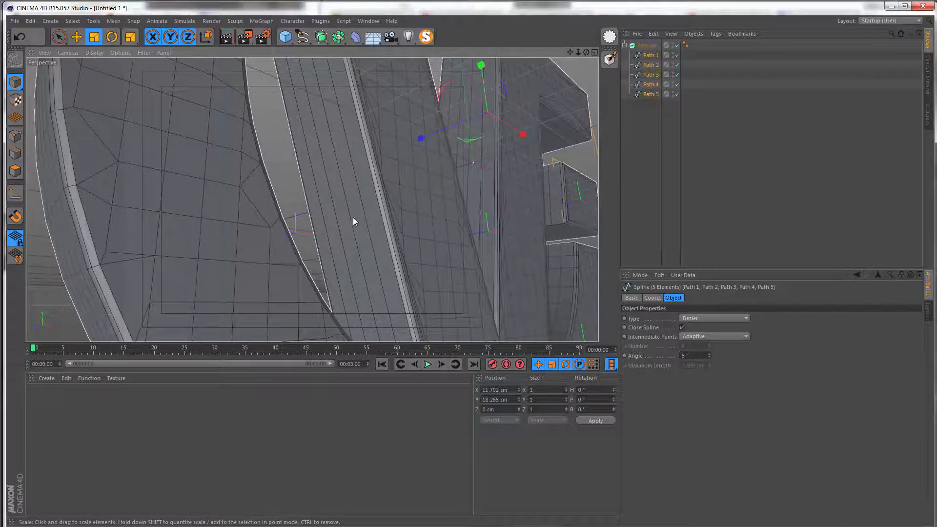
right_click_drag(352, 217, 197, 239, "alt")
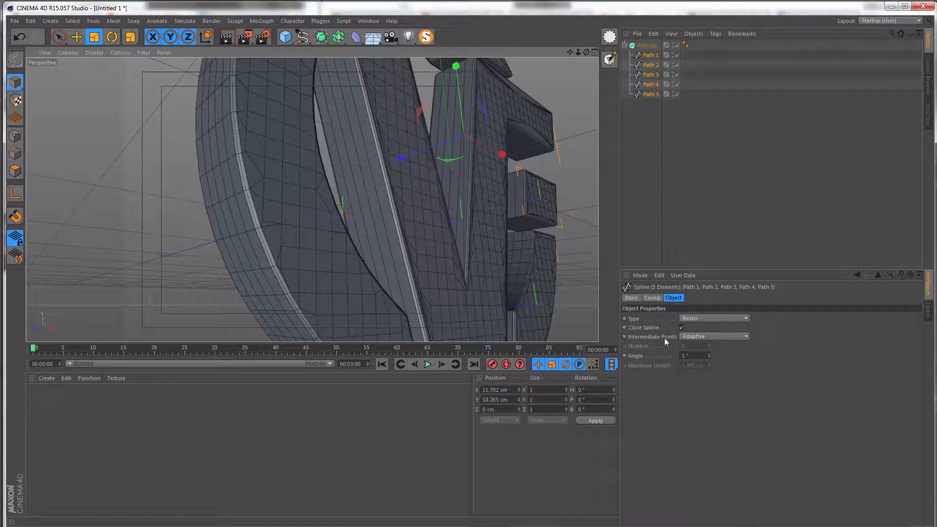
left_click(698, 337)
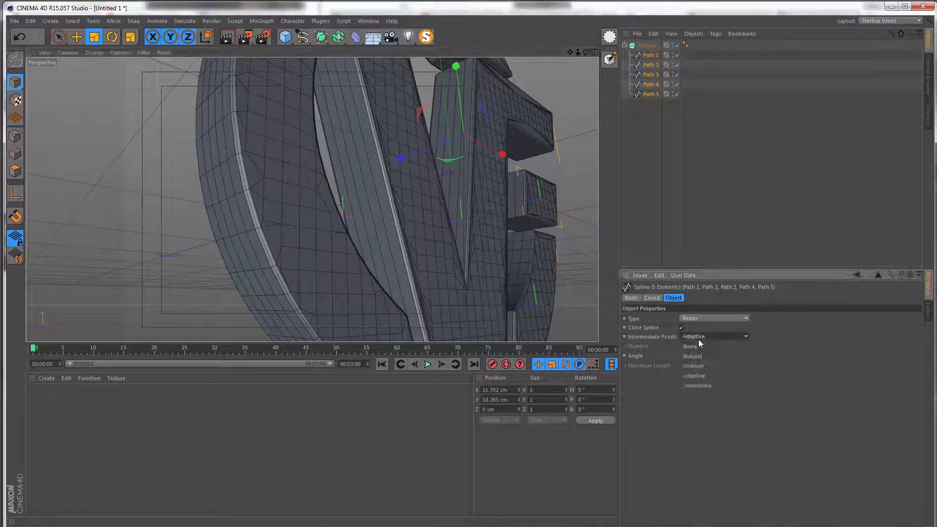
left_click(704, 387)
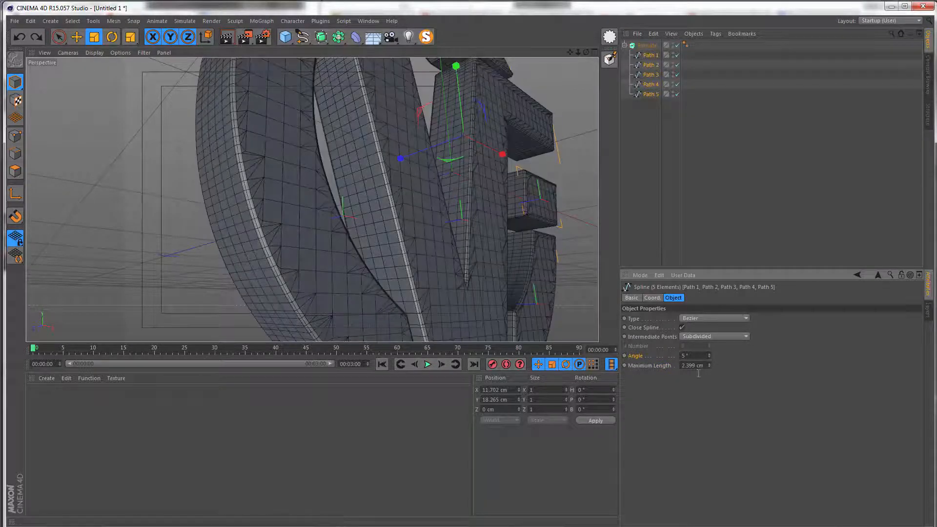
- Set the path splines' subdivision angle to 90° and their maximum length to 3 cm
left_click_drag(709, 356, 710, 315)
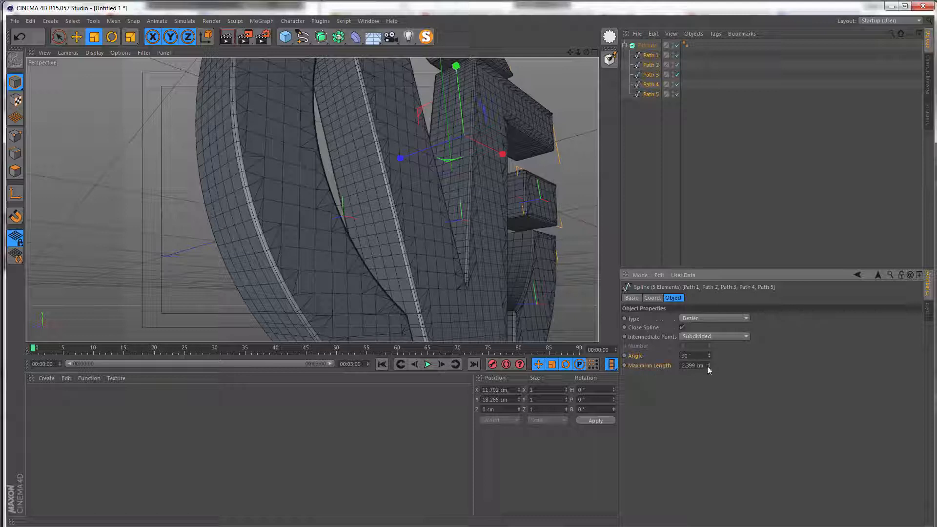
left_click(693, 365)
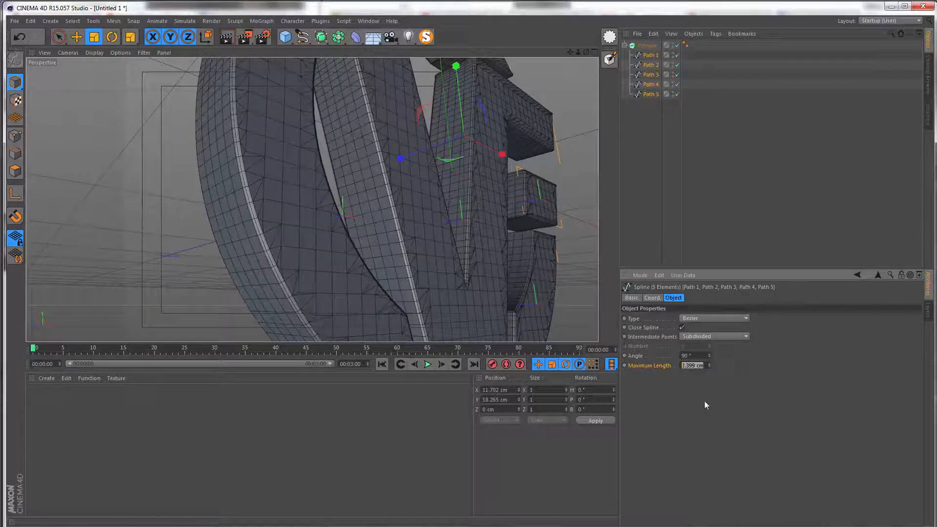
type("3")
key("Return")
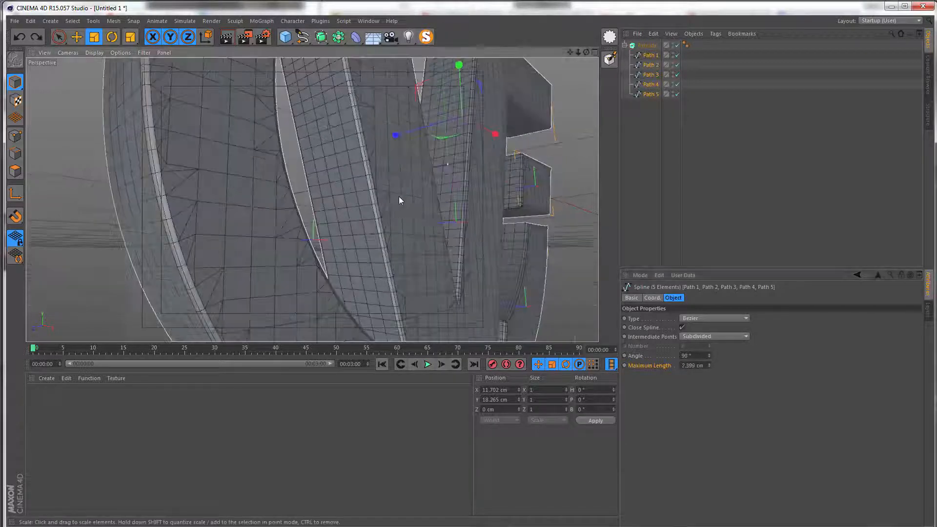
double_click(703, 365)
type("3")
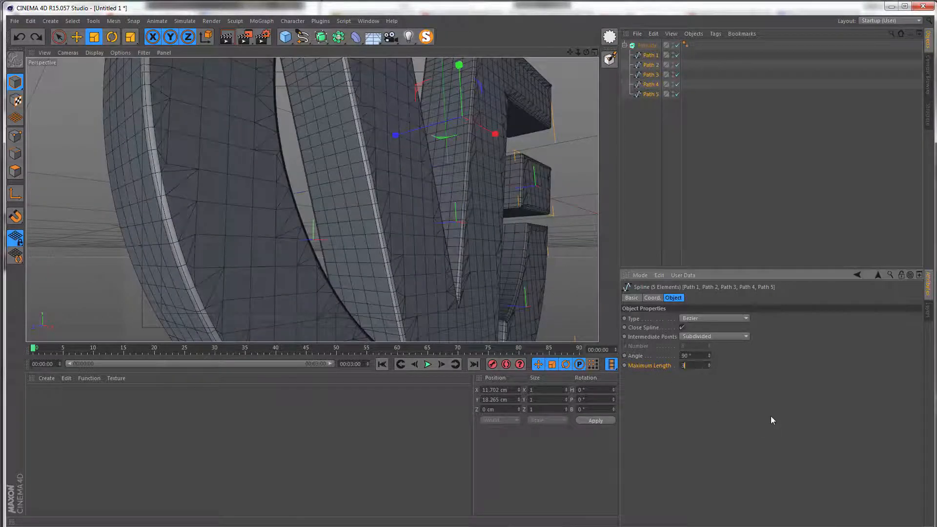
key("Return")
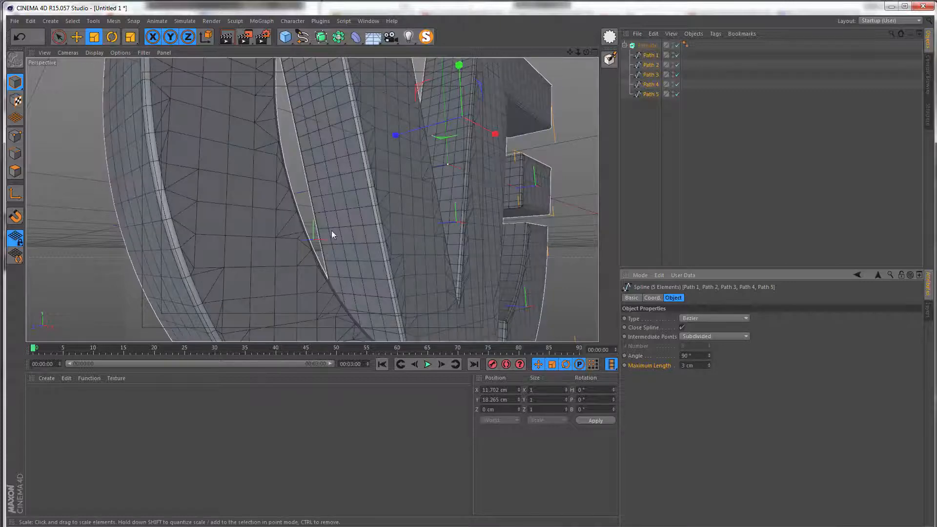
- Inspect the cap mesh along the left arc and logo front, and turn off Constrain for the Extrude's caps
middle_click_drag(161, 234, 260, 218, "alt")
left_click_drag(259, 218, 308, 142, "alt")
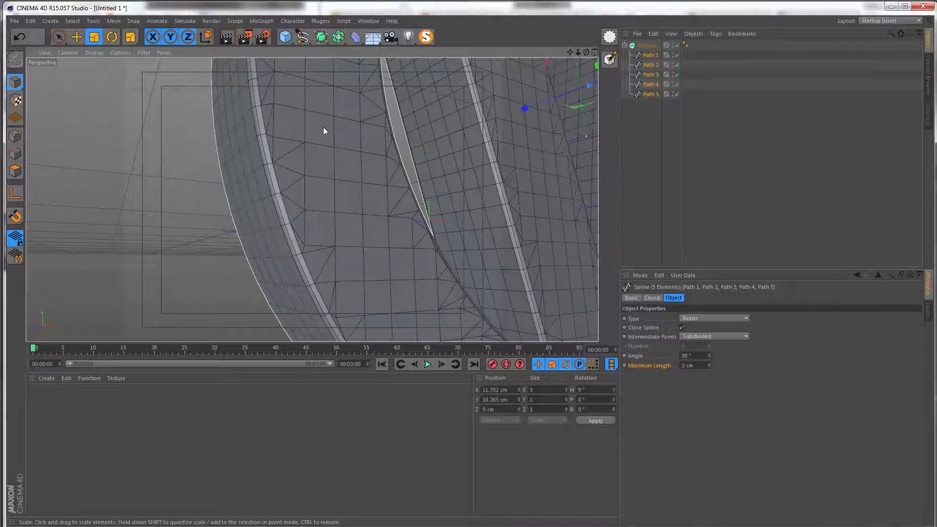
scroll(326, 127, "down", 10)
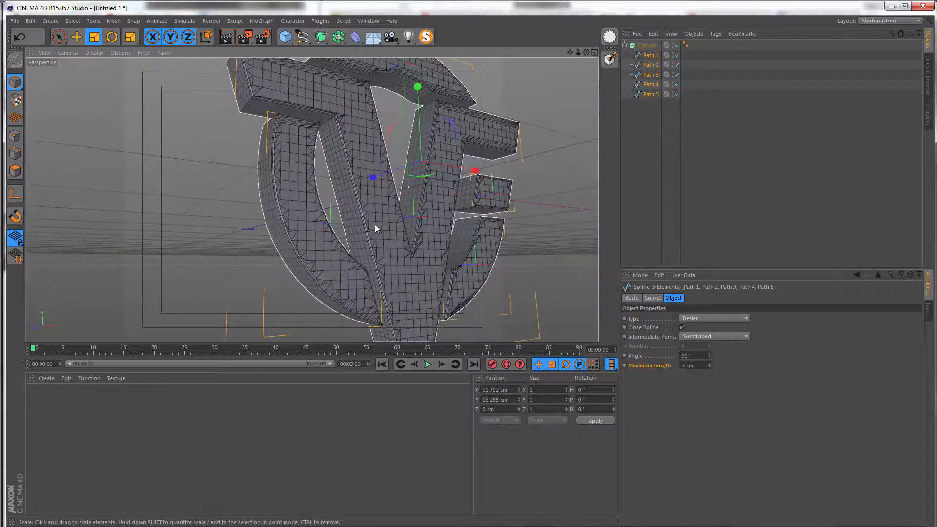
left_click_drag(375, 225, 340, 259, "alt")
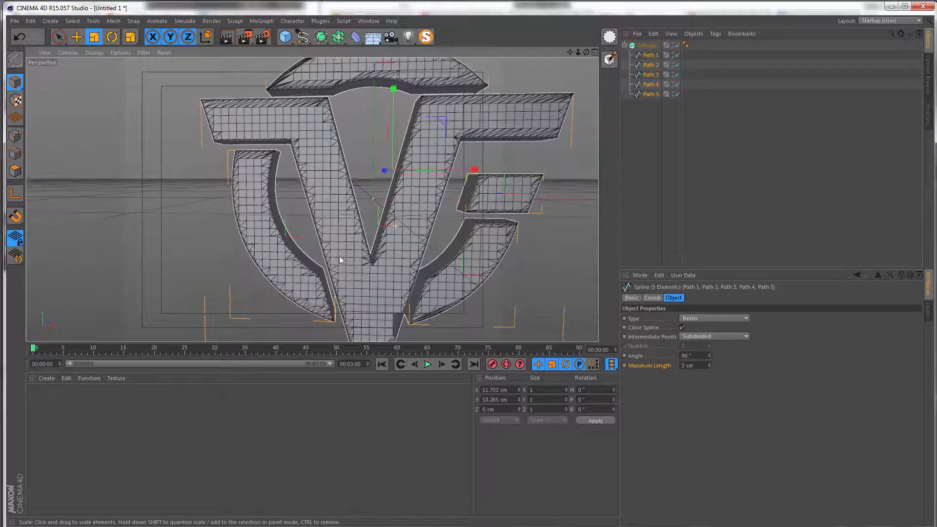
left_click(647, 45)
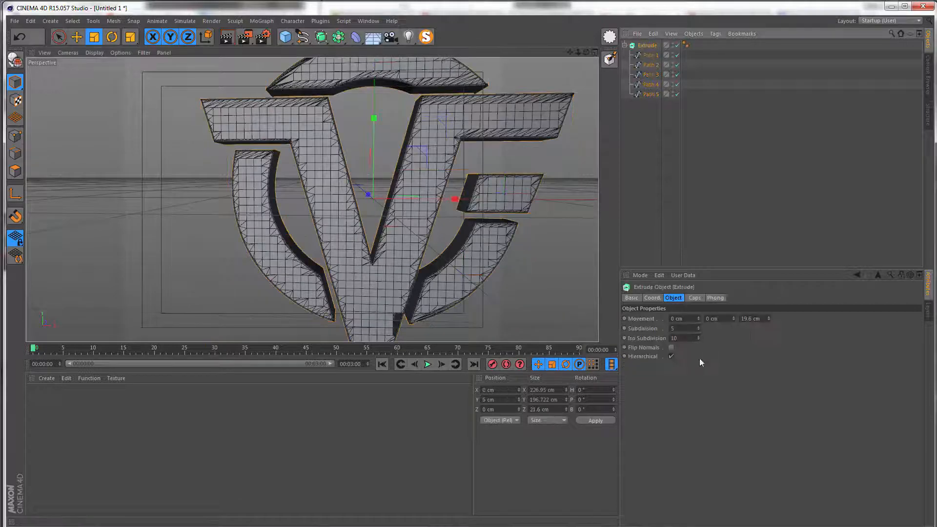
left_click(694, 298)
left_click(665, 420)
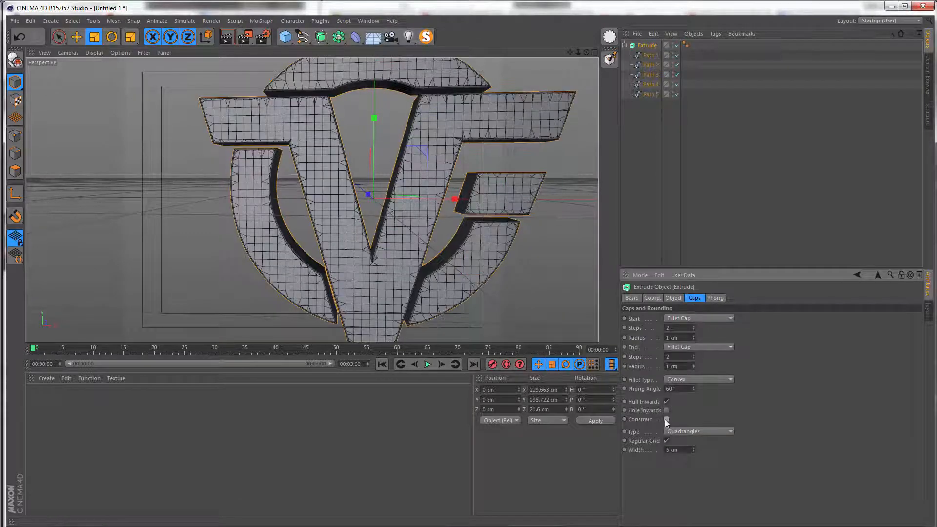
left_click(633, 118)
- Examine the whole logo's mesh from several angles and review the Extrude's cap settings and the splines' subdivision settings
left_click_drag(418, 178, 311, 180, "alt")
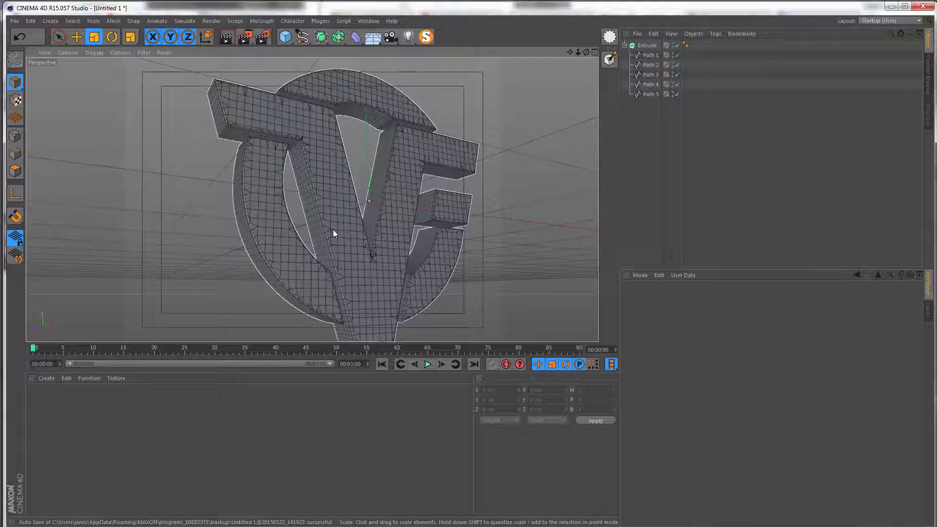
left_click_drag(333, 229, 332, 212, "alt")
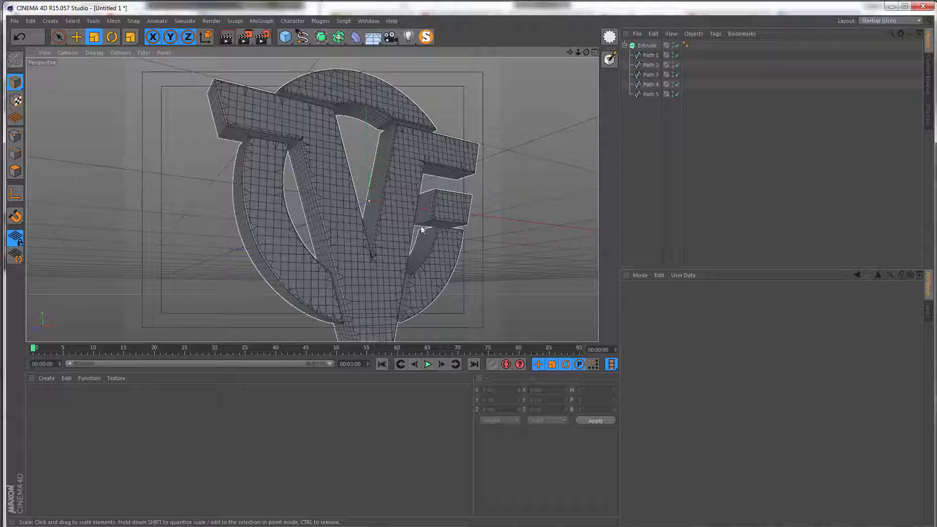
left_click_drag(367, 239, 366, 162, "alt")
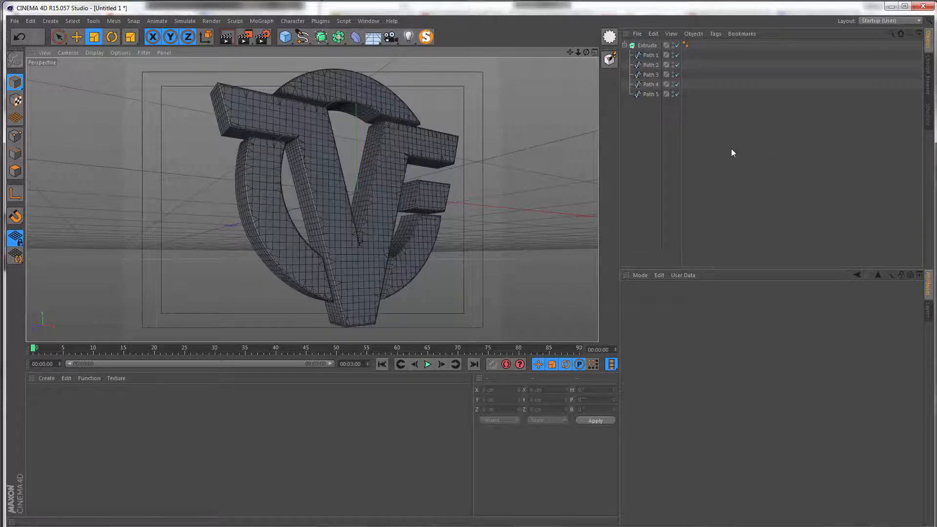
left_click(647, 45)
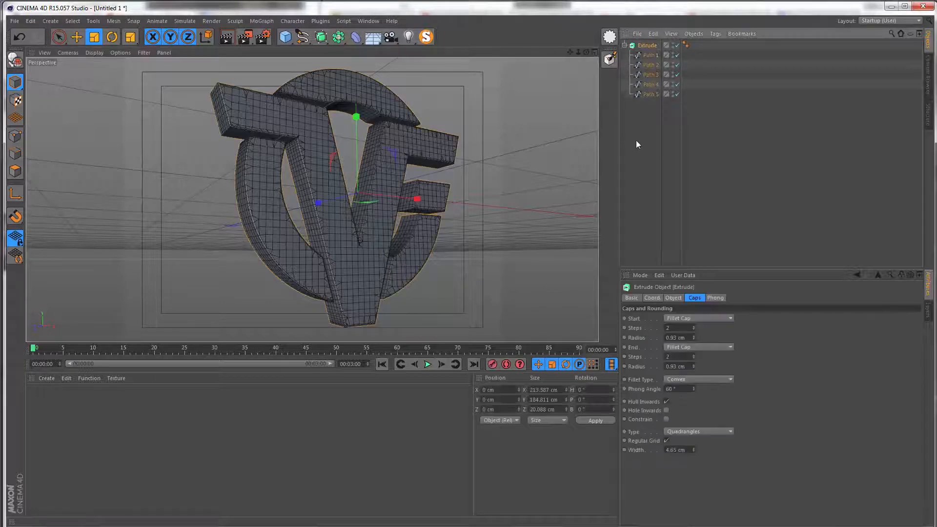
left_click_drag(652, 137, 651, 54)
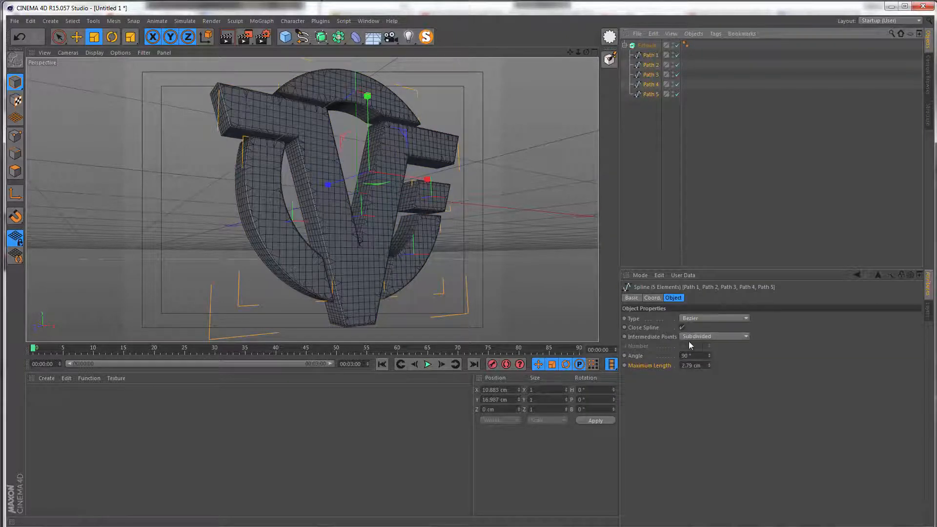
left_click(633, 113)
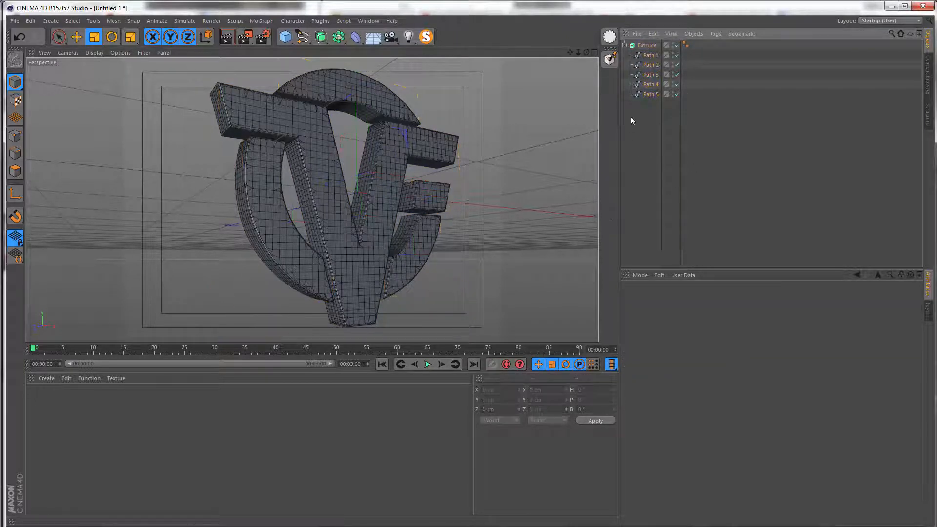
left_click_drag(466, 121, 387, 220, "alt")
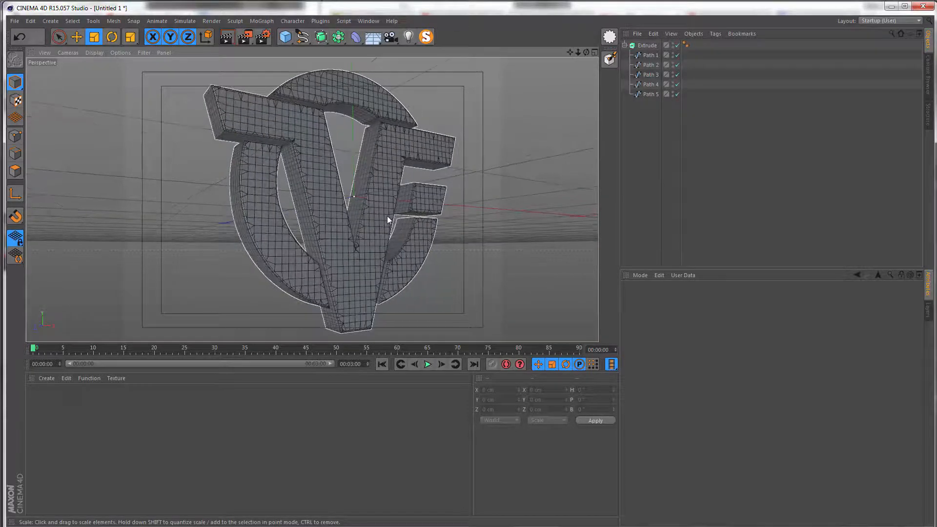